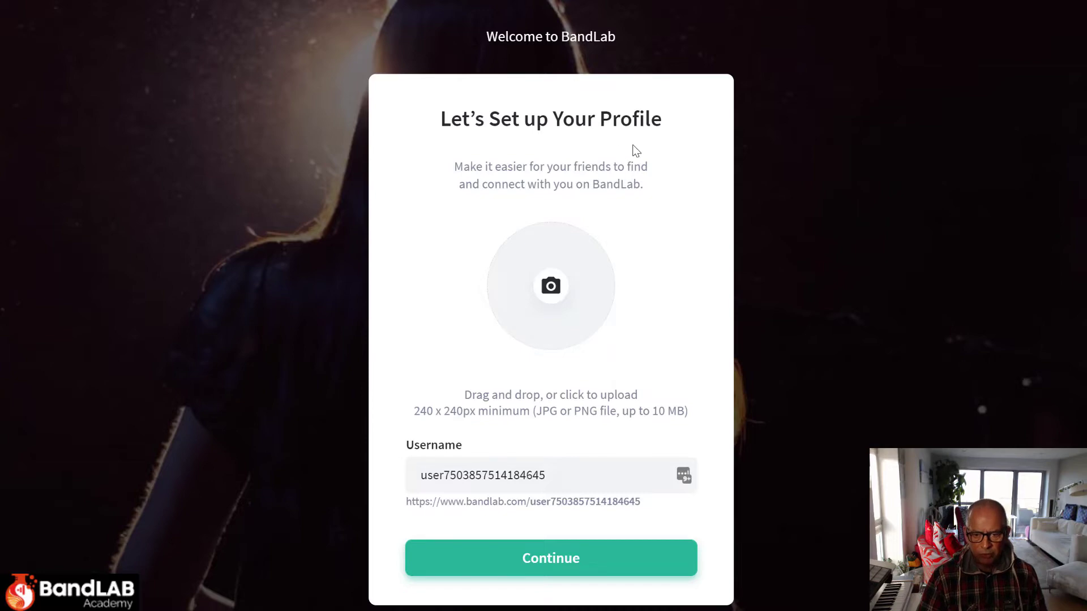
- Accept the profile setup with the suggested username and choose Artist as the musical journey
click(558, 566)
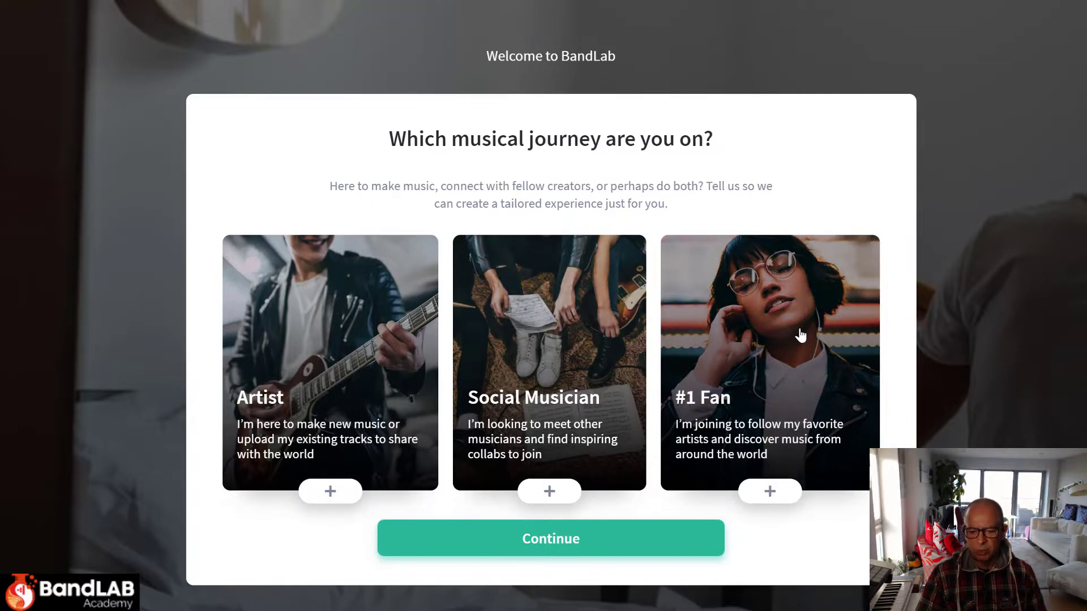
click(331, 492)
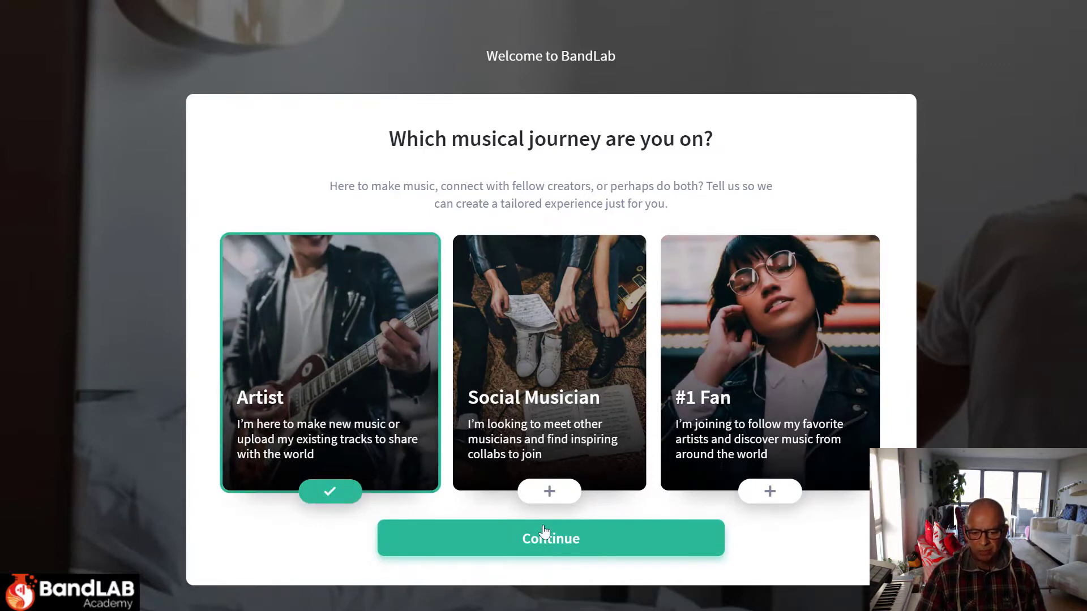
click(562, 536)
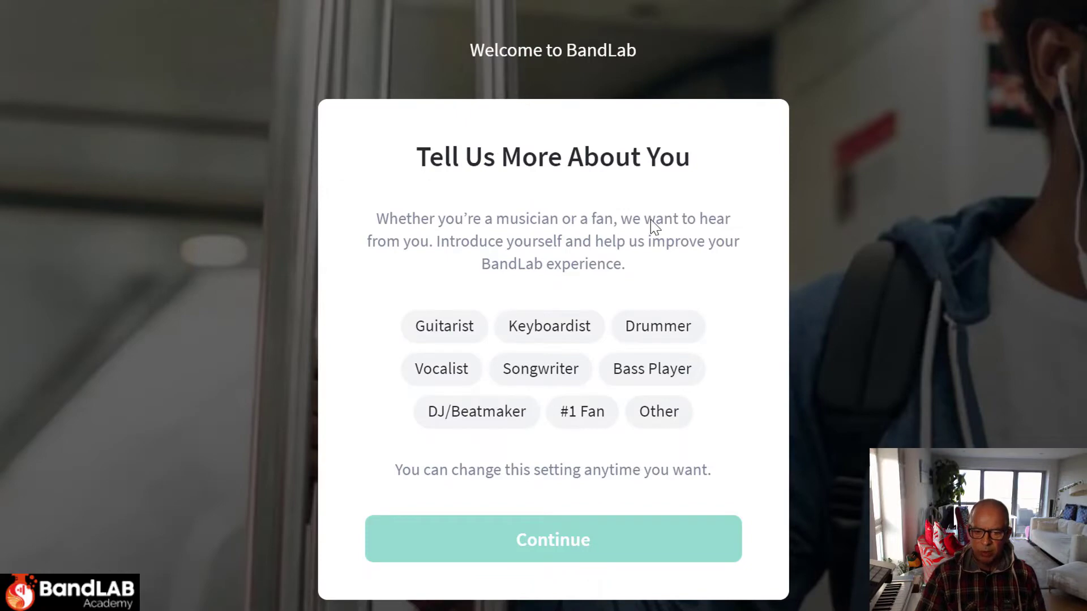
- Set the profile's musician roles to Drummer, DJ/Beatmaker and Keyboardist, and submit them
click(668, 335)
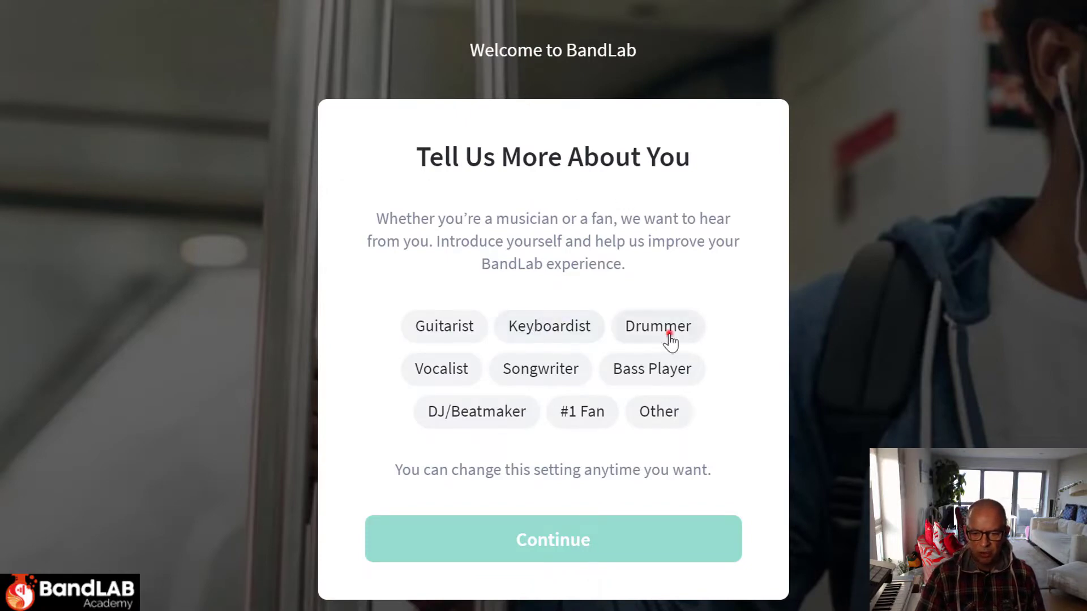
click(491, 407)
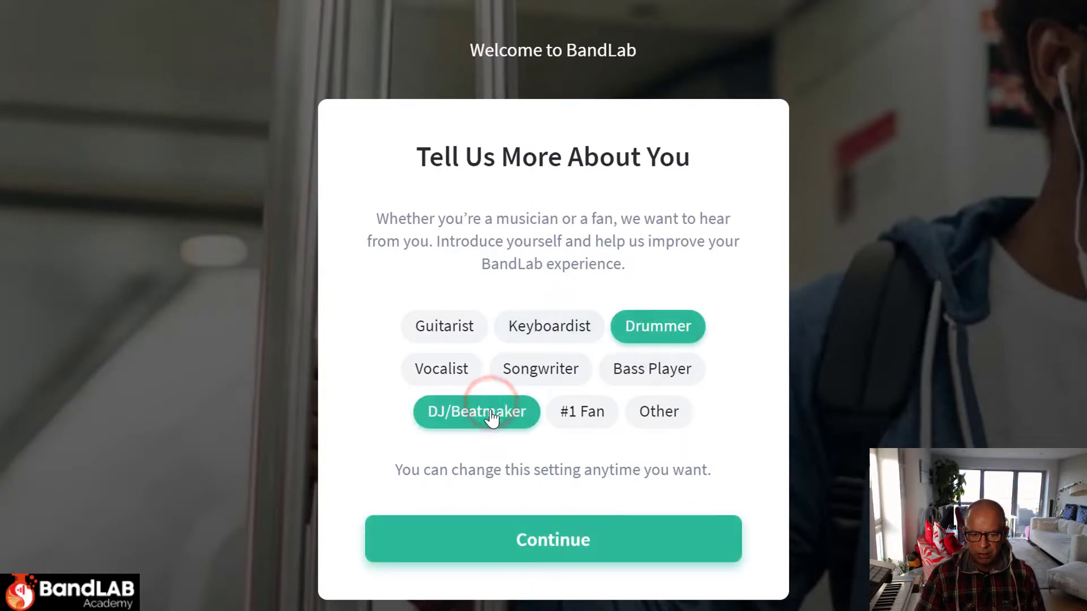
click(535, 331)
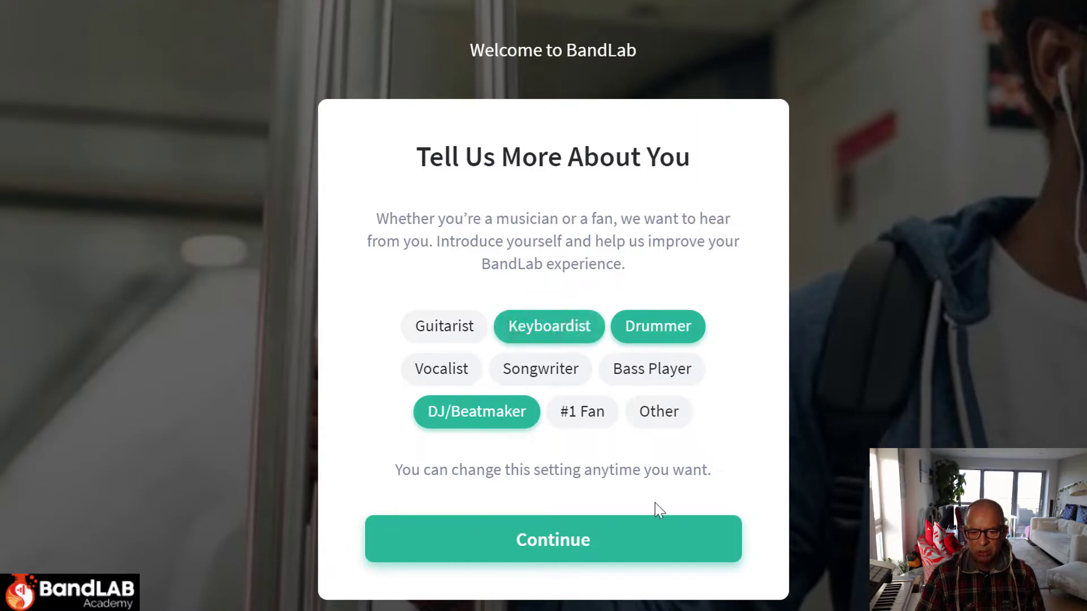
click(592, 528)
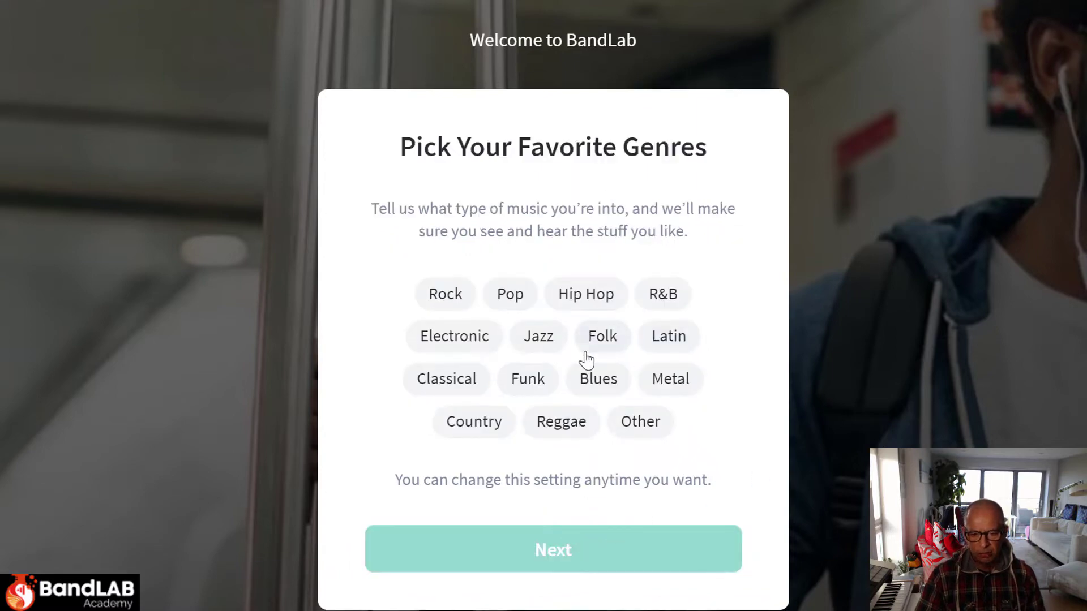
- Pick Rock, Pop, Hip Hop, Electronic, Jazz and Other as favorite genres and submit them
click(448, 295)
click(521, 295)
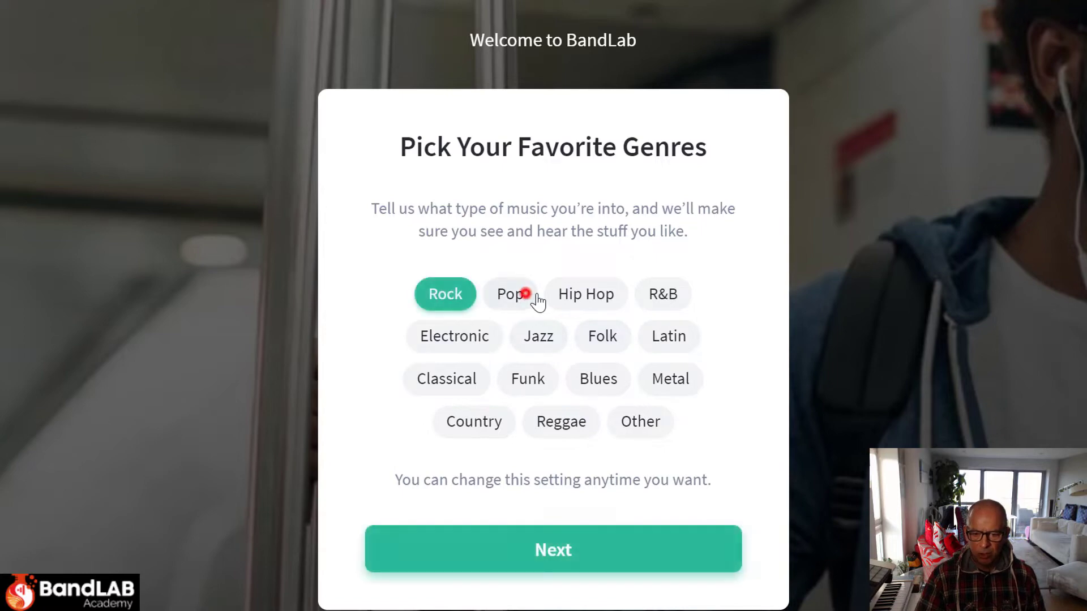
click(581, 297)
click(466, 339)
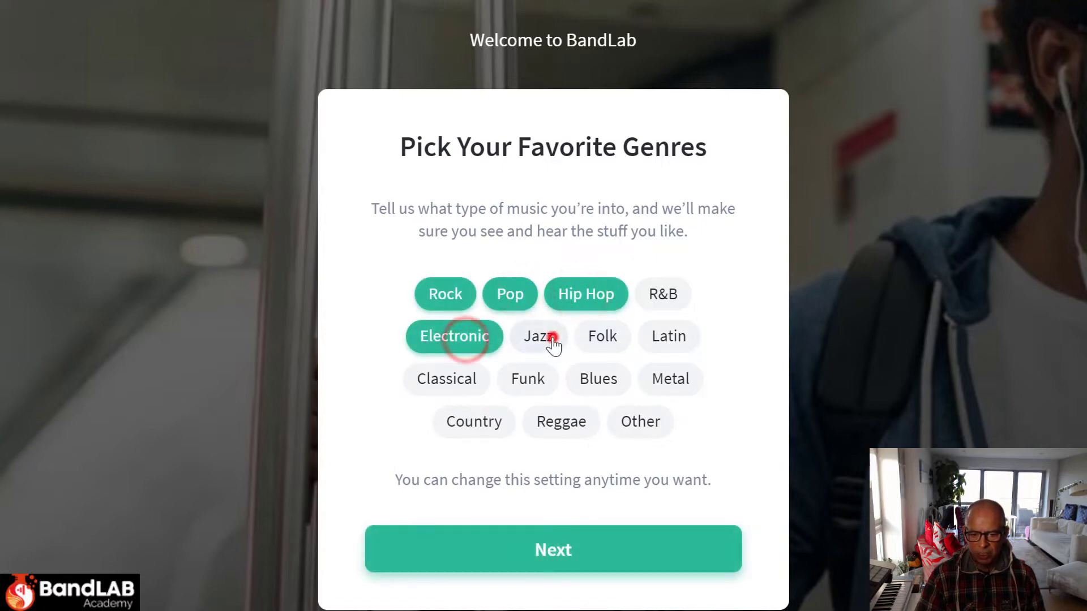
click(551, 339)
click(639, 422)
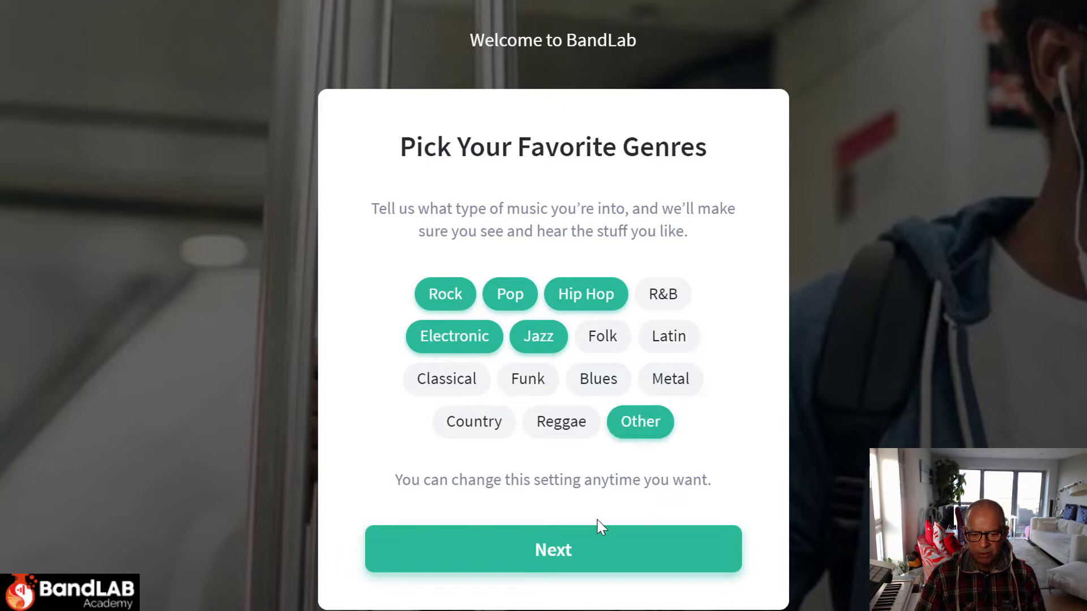
click(554, 557)
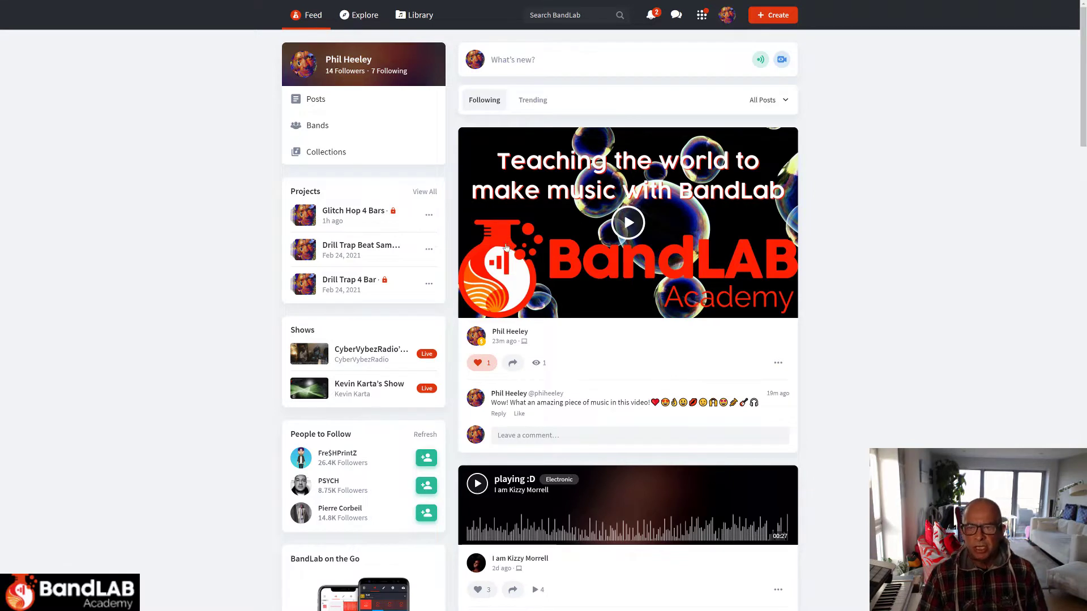
- Create a new project that starts from browsing loops, and look over the featured genres, packs and moods
click(774, 17)
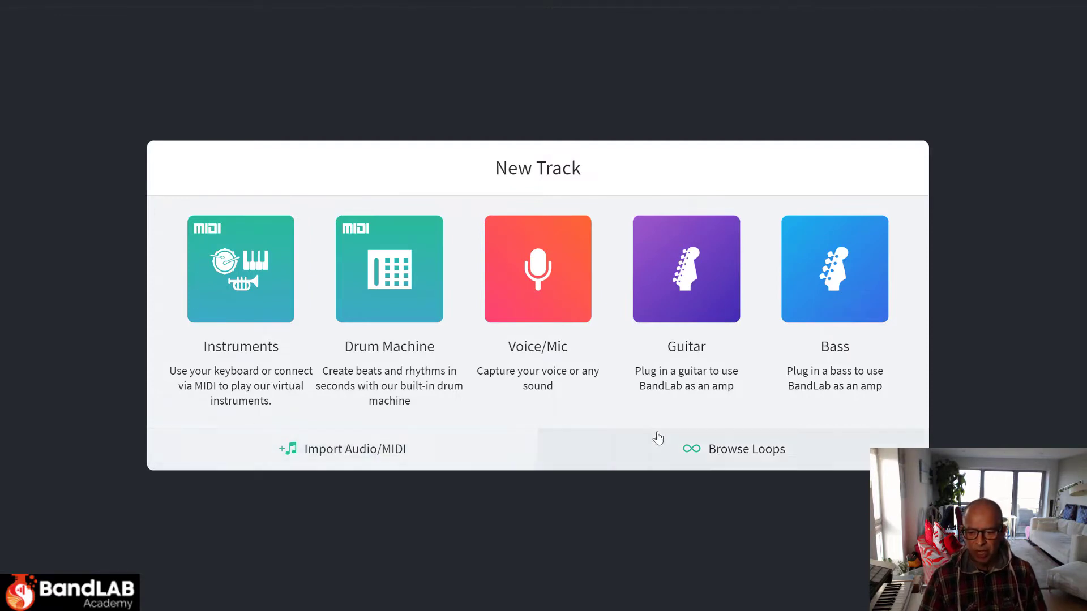
click(842, 460)
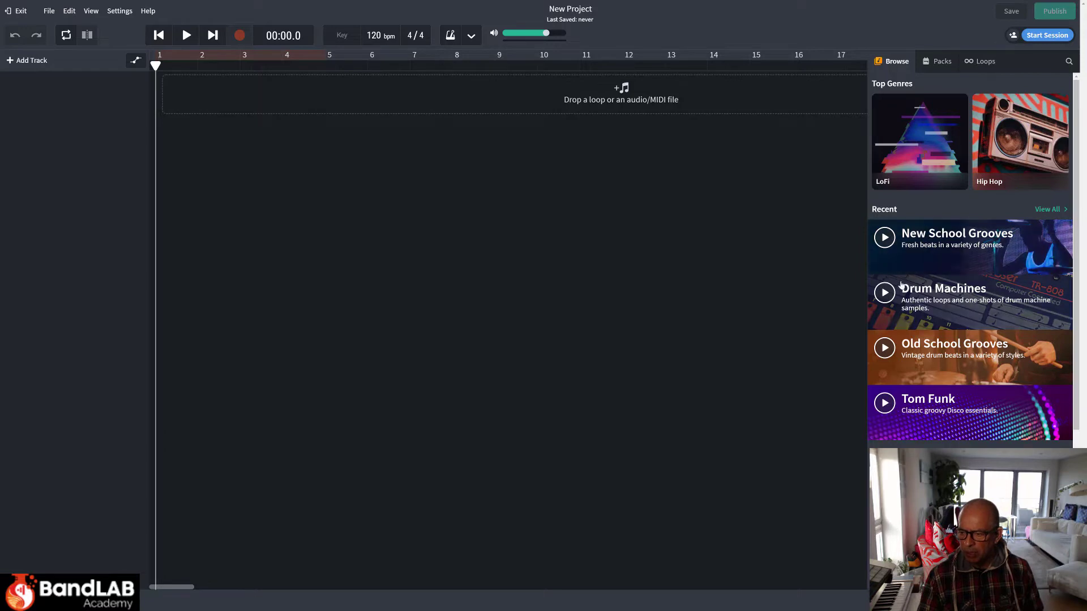
scroll(917, 328, down, 4)
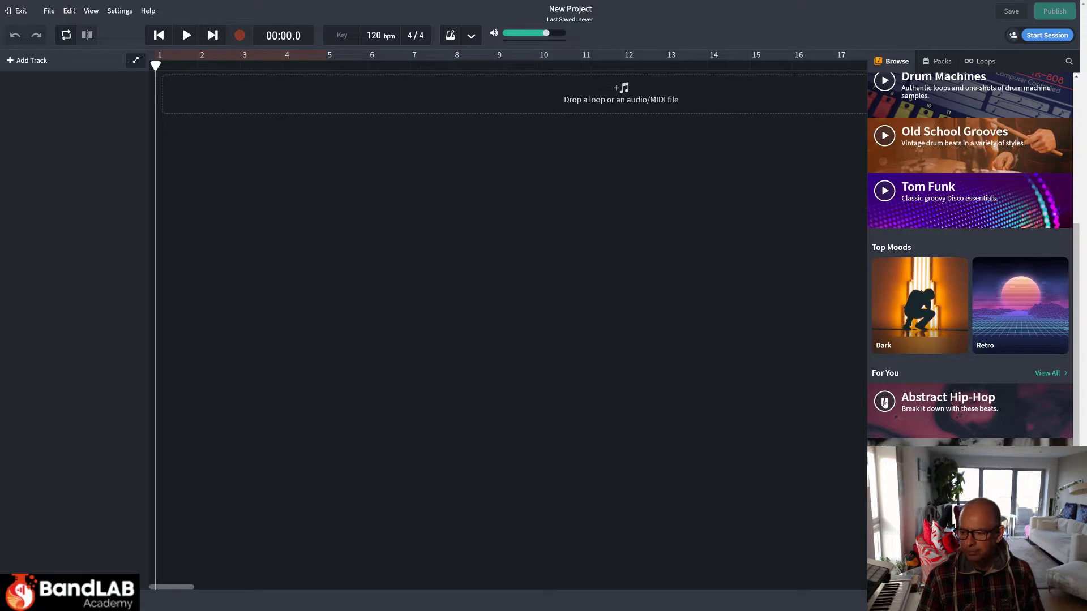
scroll(885, 402, up, 4)
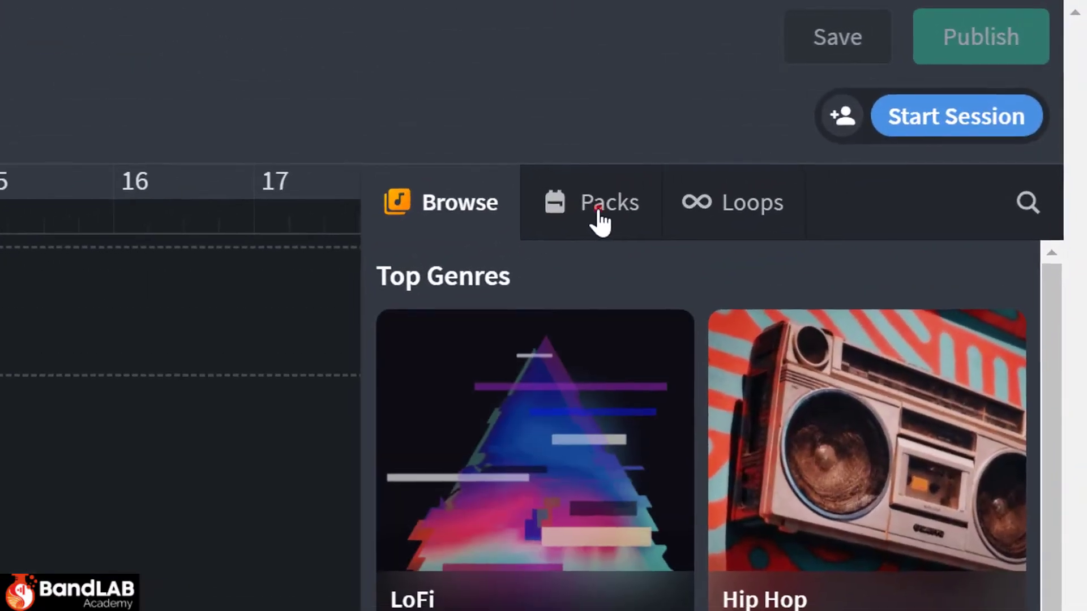
- Filter the loop packs by the Electronic genre and open the Glitch Hop pack
click(600, 221)
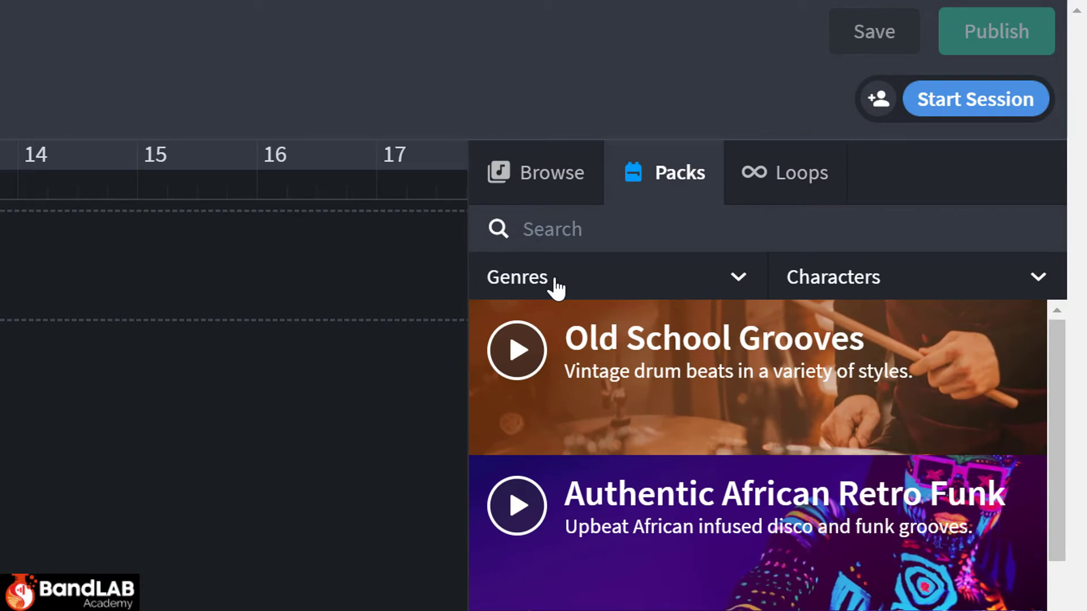
click(528, 283)
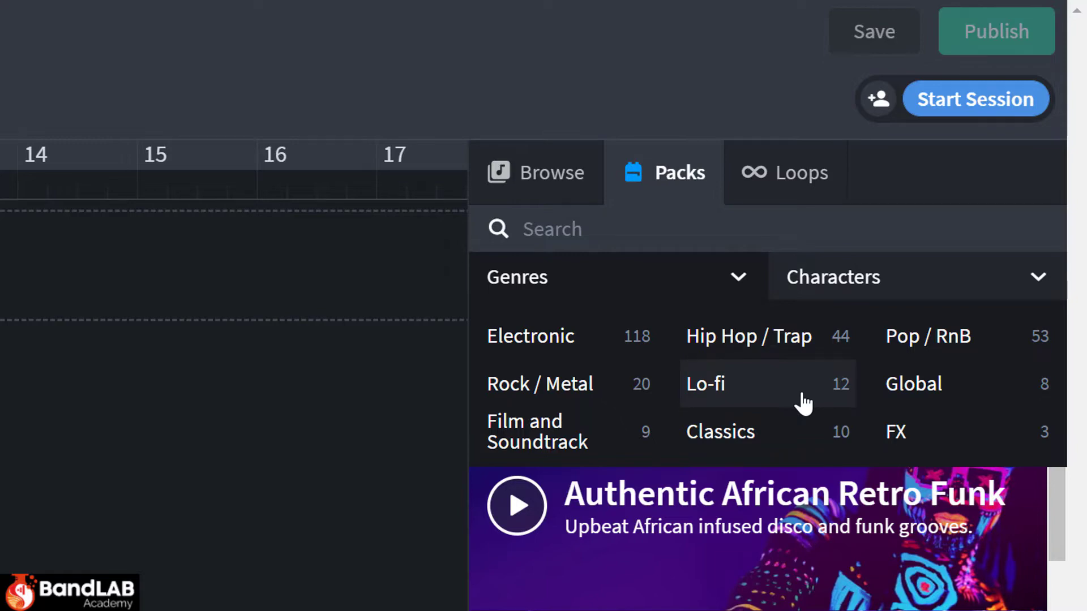
click(526, 345)
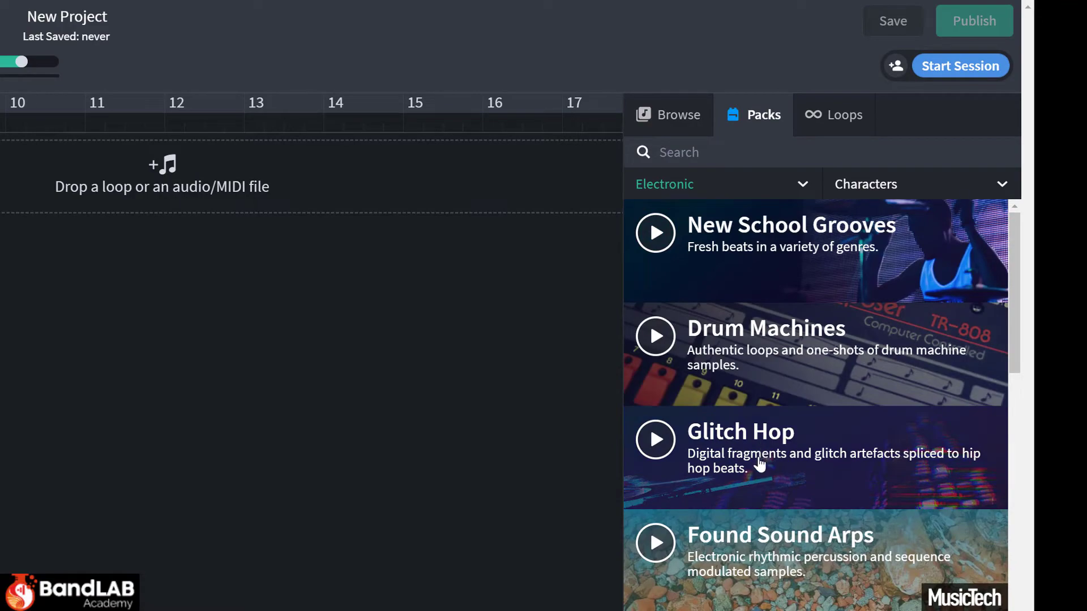
click(730, 448)
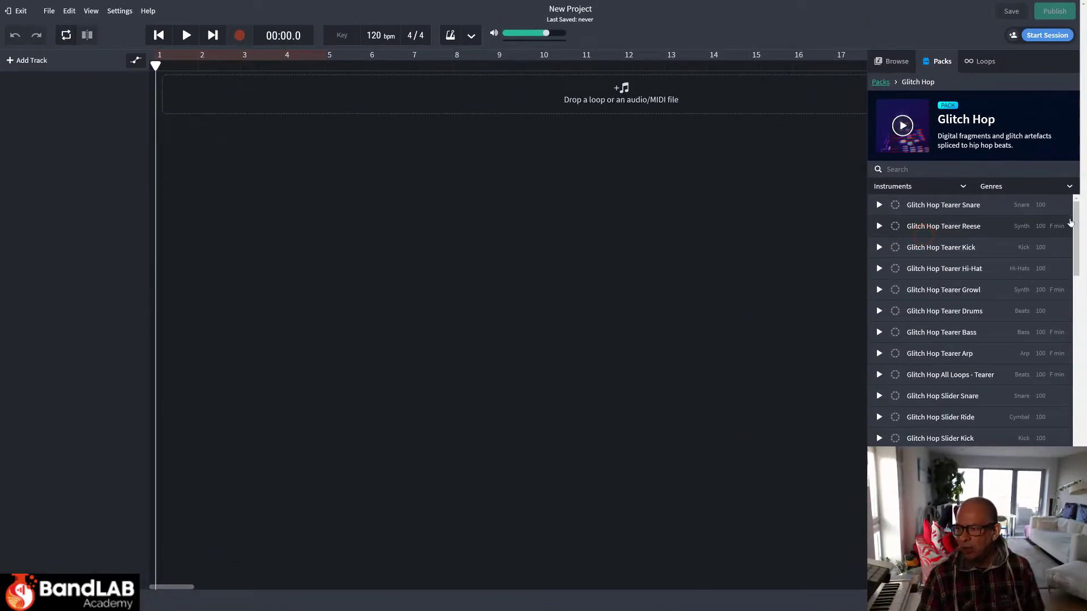
- Look through the Glitch Hop pack's loops and filter them by the Beats instrument
click(1075, 210)
drag(1075, 210, 1076, 278)
scroll(1061, 226, down, 1)
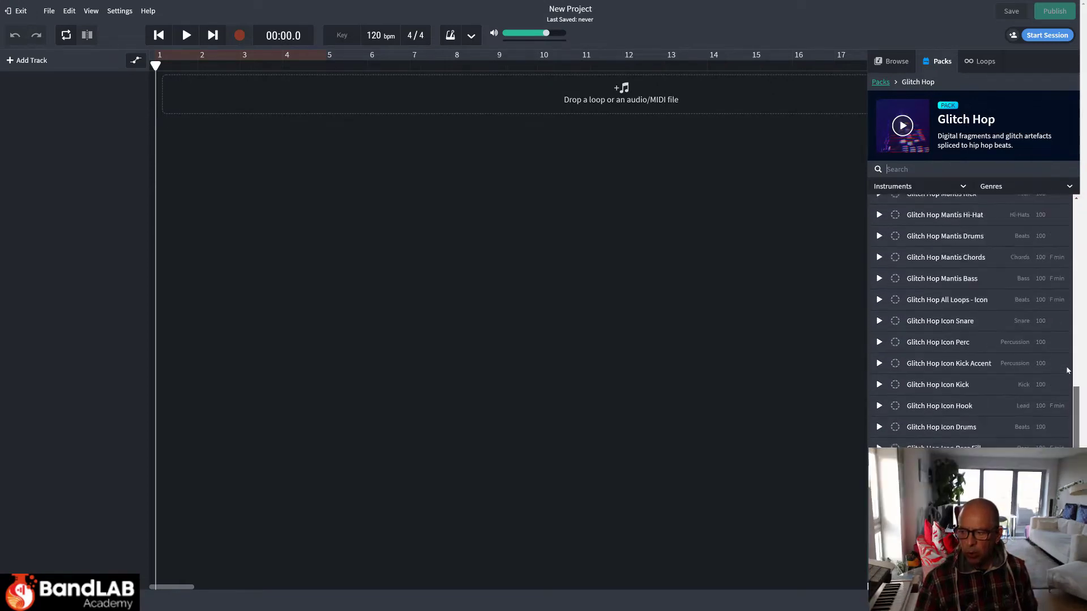
scroll(1060, 216, up, 5)
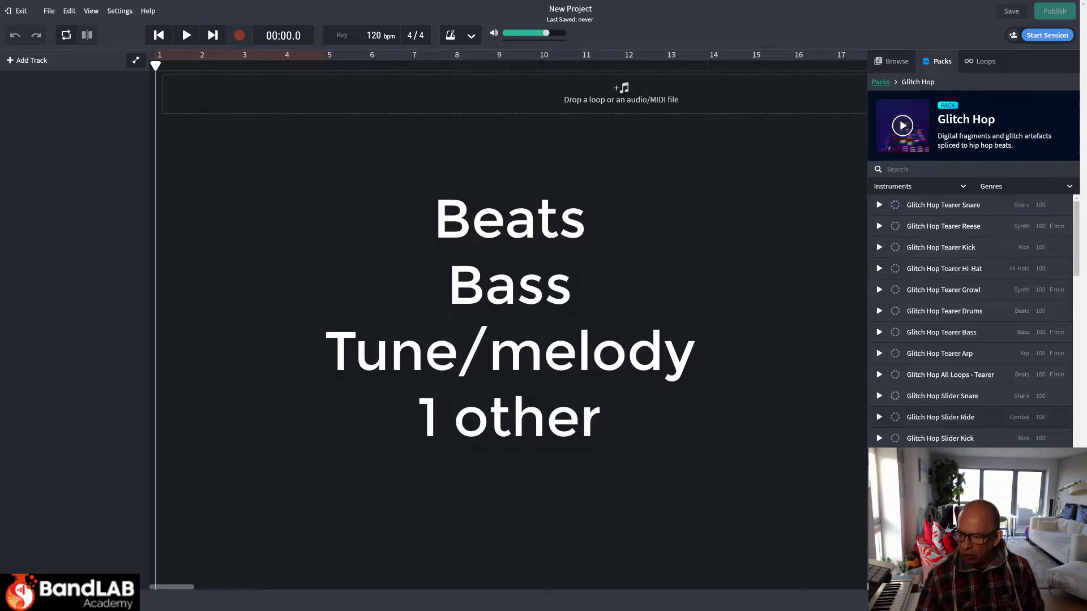
scroll(932, 413, down, 3)
scroll(933, 415, up, 3)
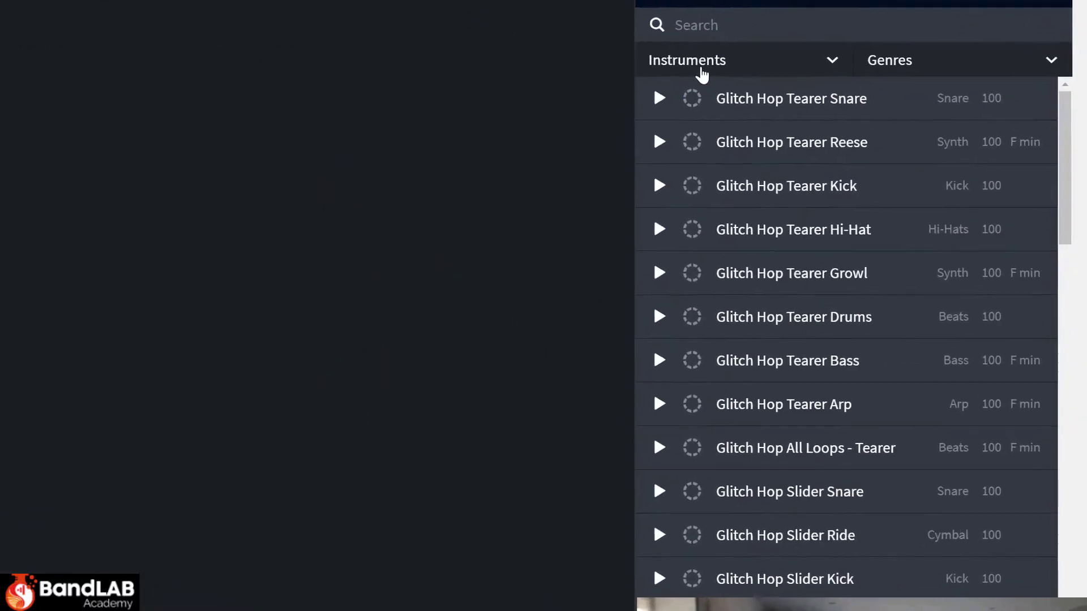
click(678, 57)
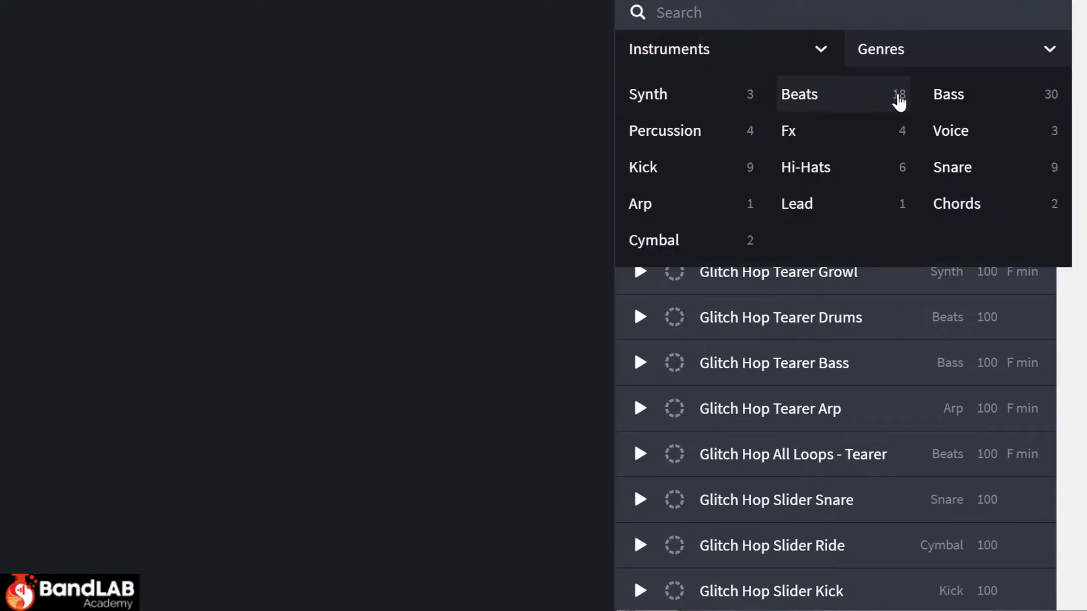
click(798, 101)
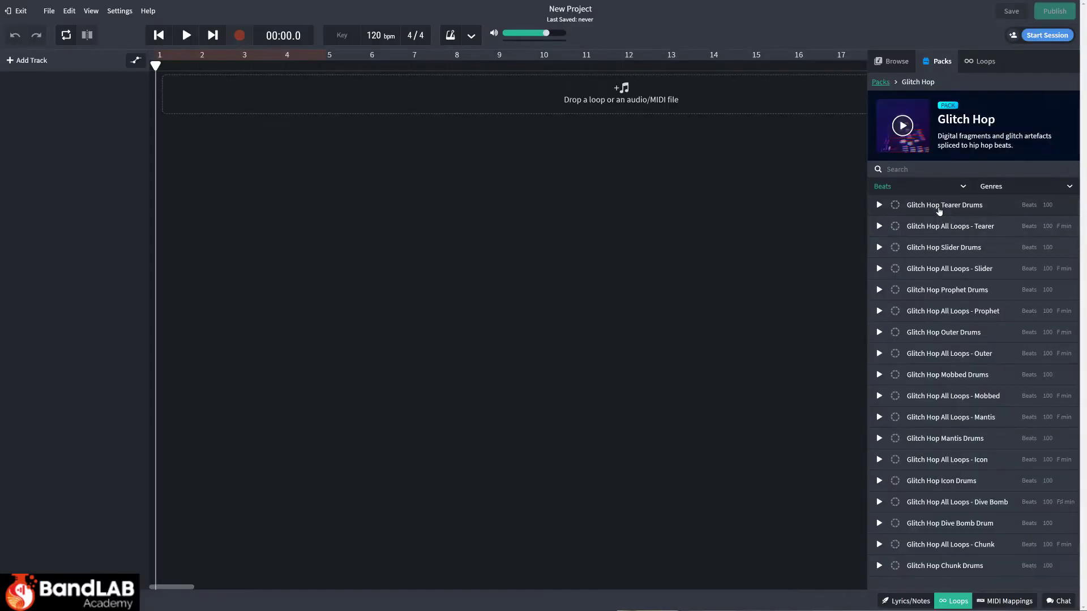
- Audition the Glitch Hop Tearer Drums, Outer Drums and All Loops - Mantis loops, and stop the preview
click(767, 99)
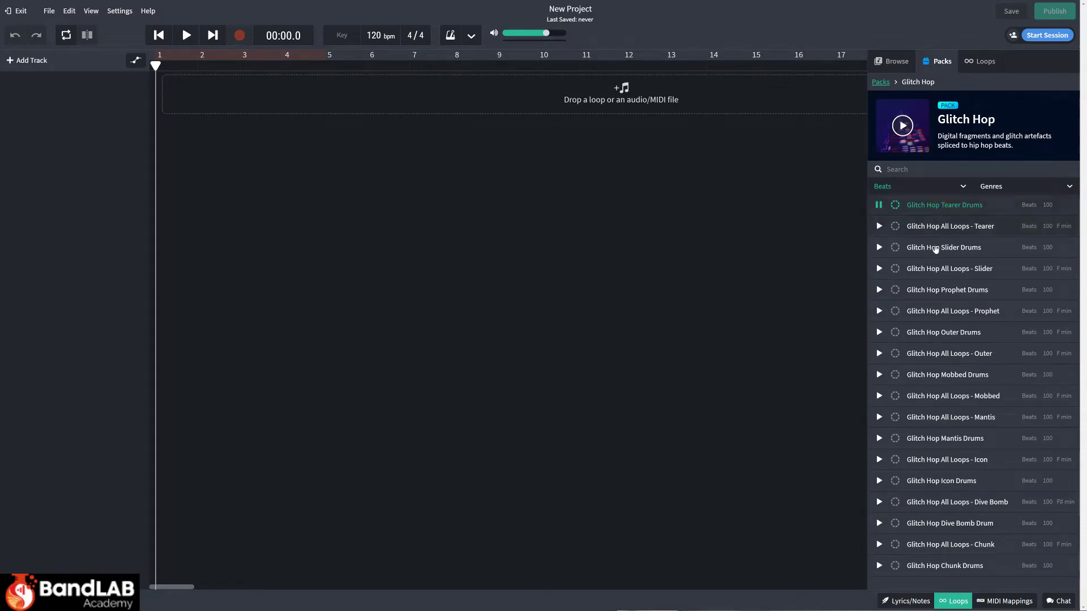
click(942, 334)
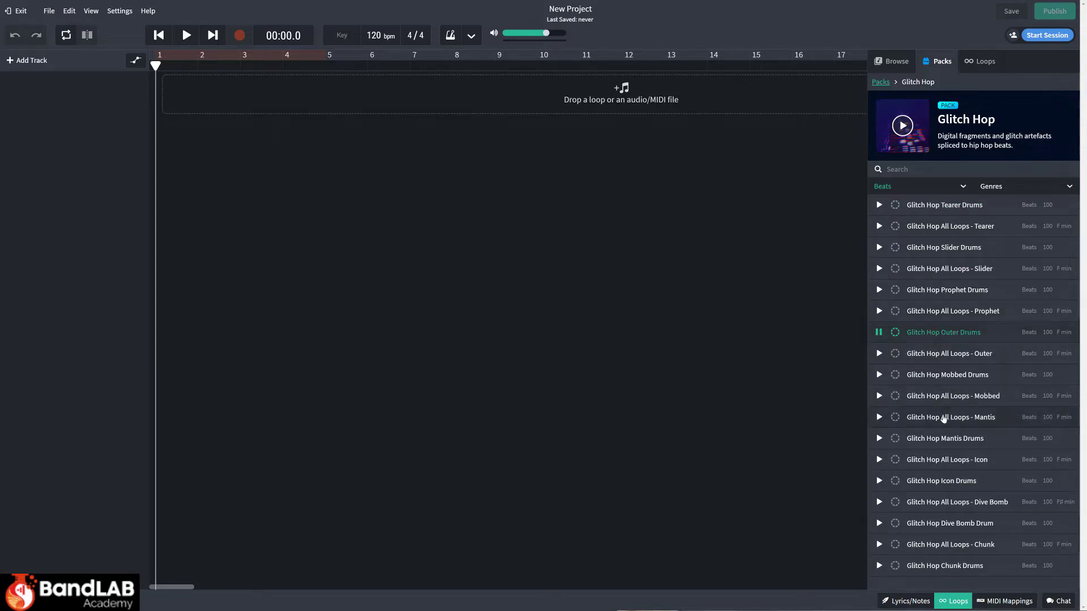
click(943, 419)
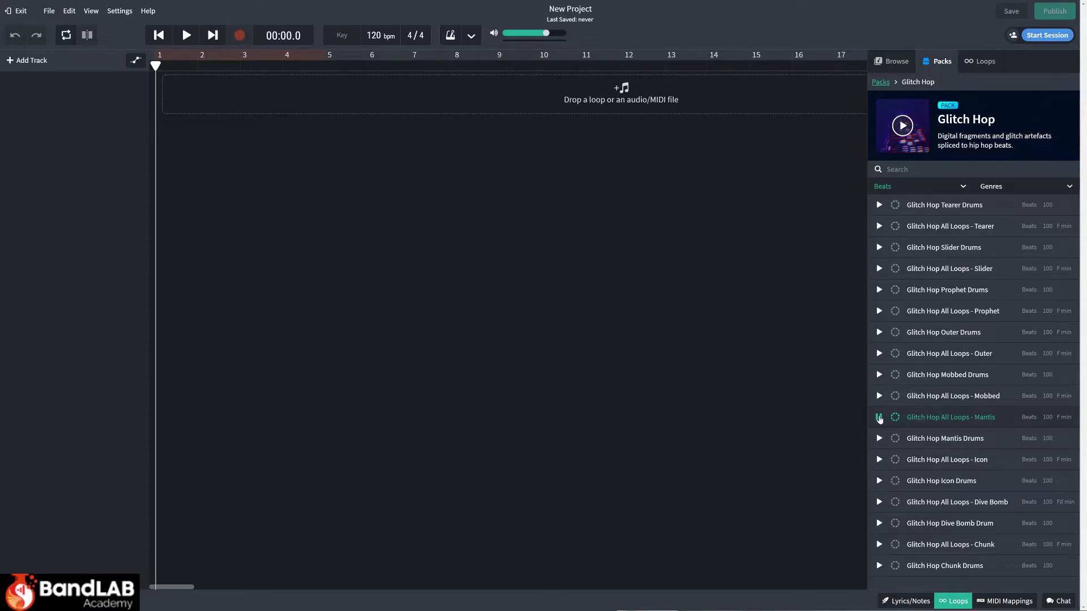
click(879, 417)
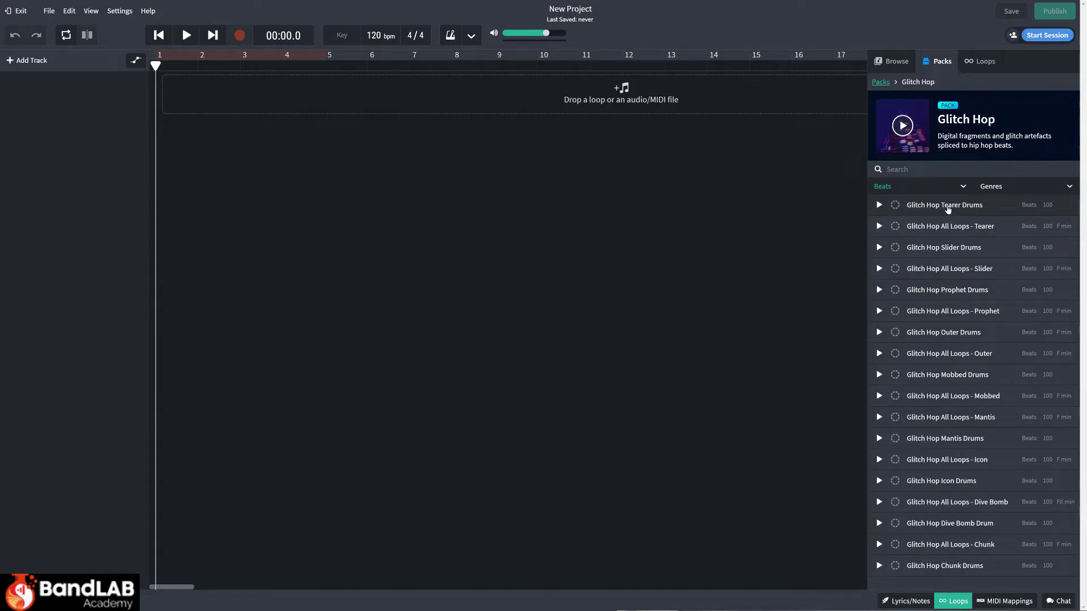
- Add the Glitch Hop Tearer Drums loop to the timeline as a new track, starting at bar 1
drag(949, 209, 193, 101)
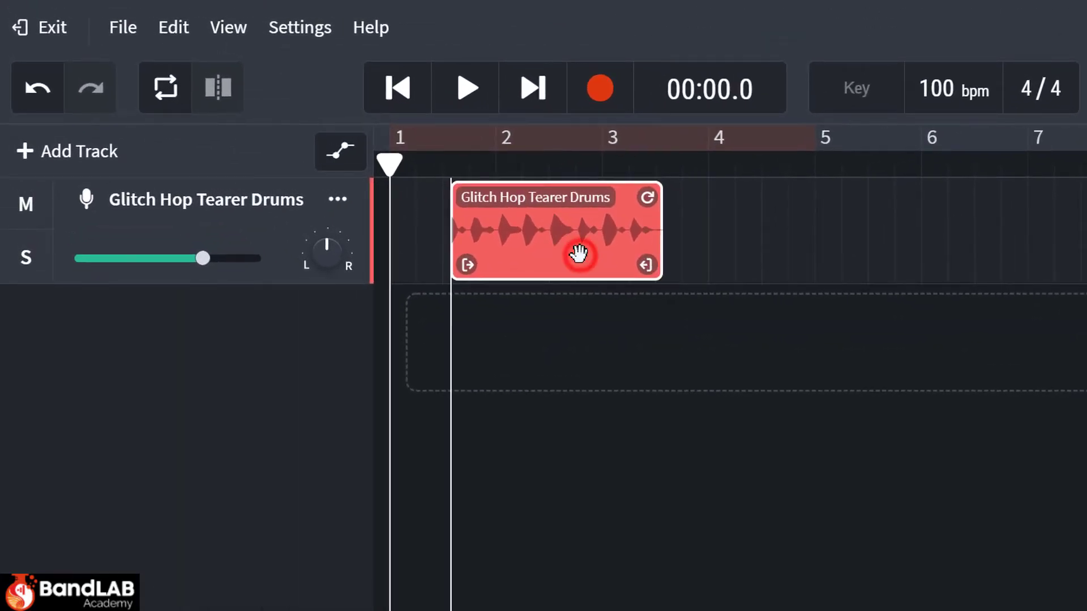
drag(578, 253, 492, 251)
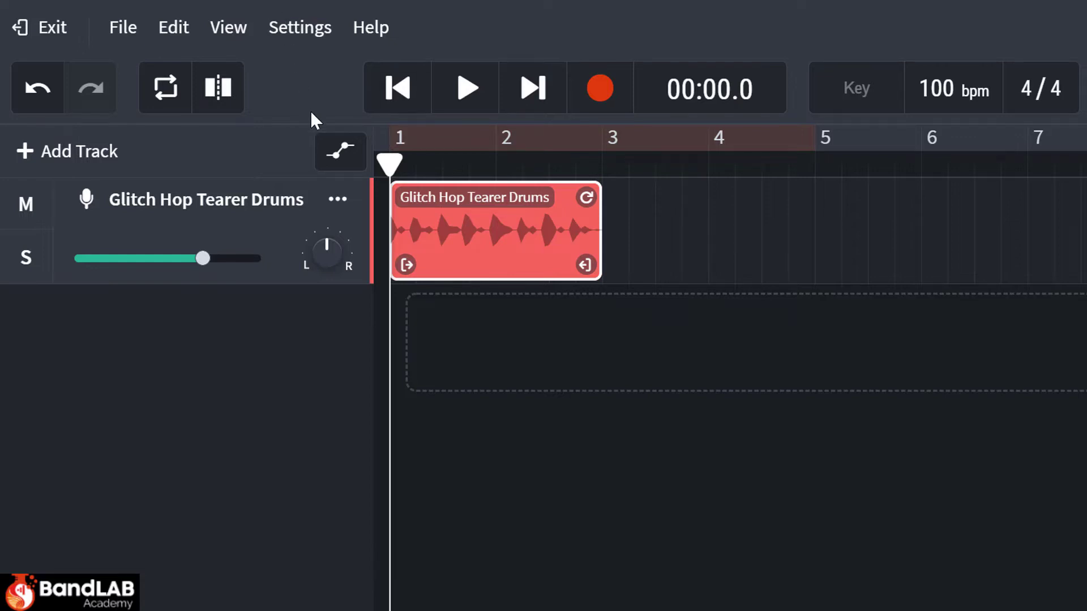
- Set the snapping grid size to Bar and move the Glitch Hop Tearer Drums clip to start at bar 2
click(238, 39)
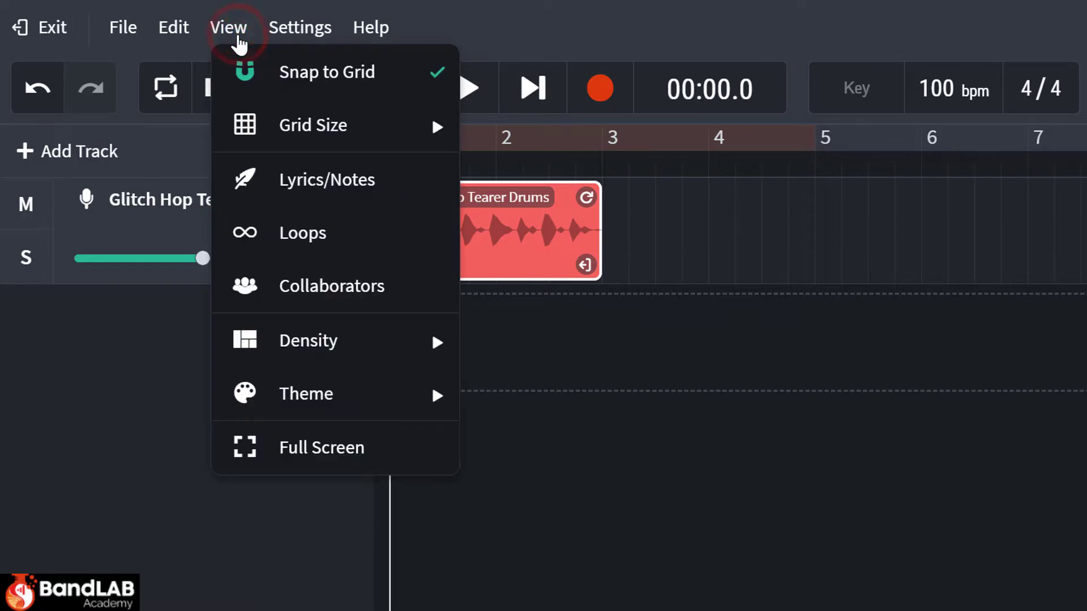
mouse_move(294, 132)
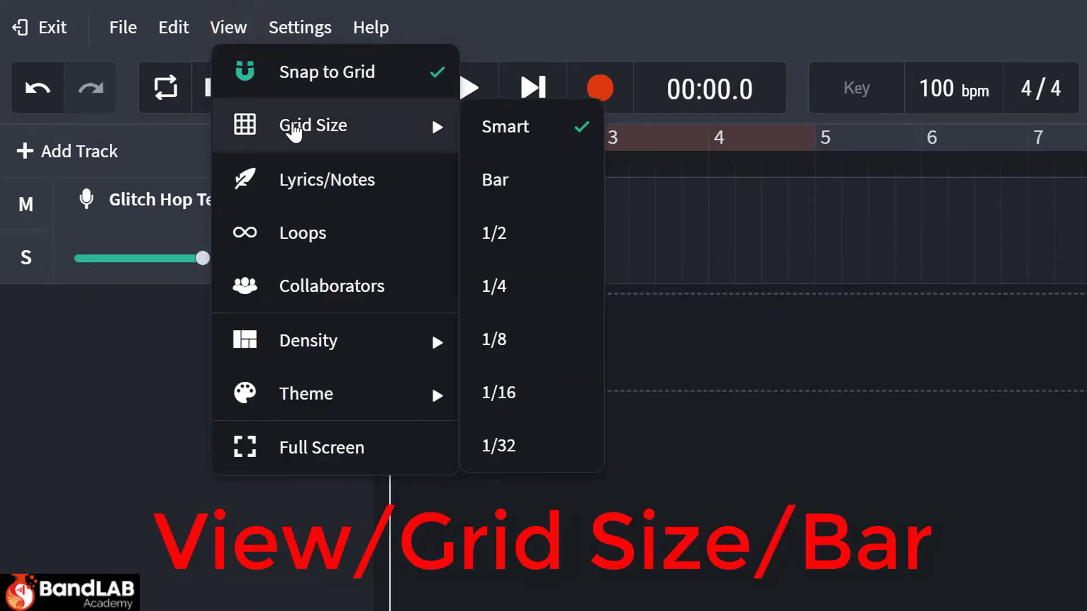
click(518, 200)
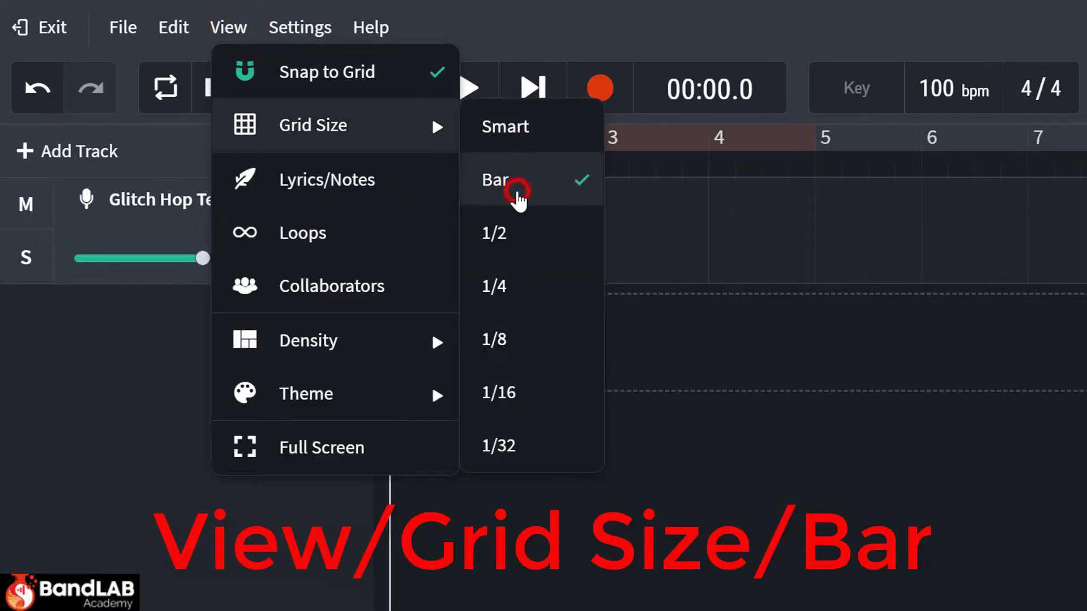
click(711, 555)
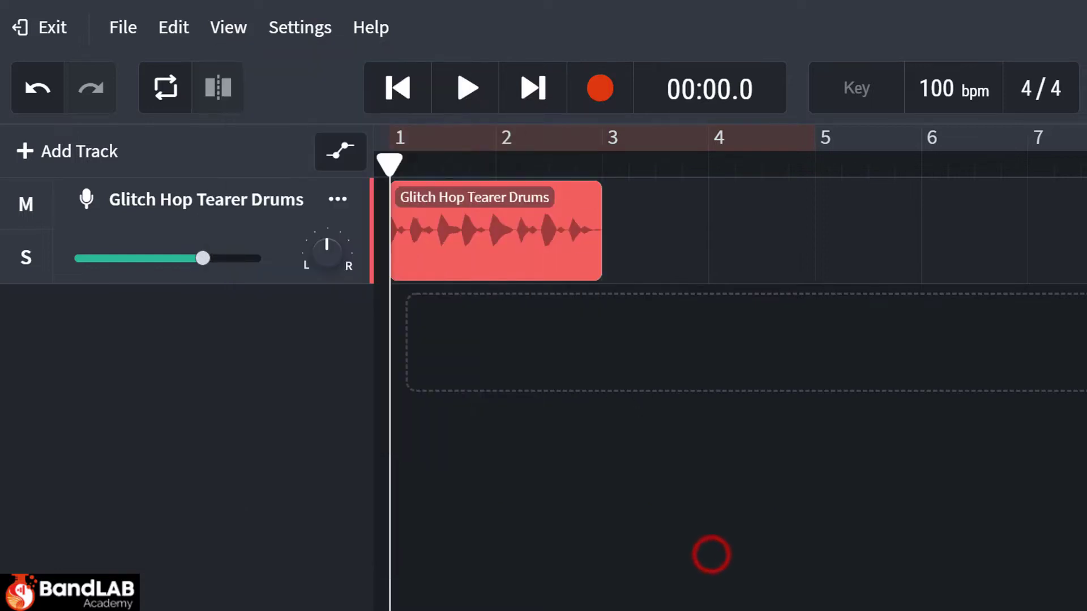
click(440, 246)
drag(499, 244, 501, 235)
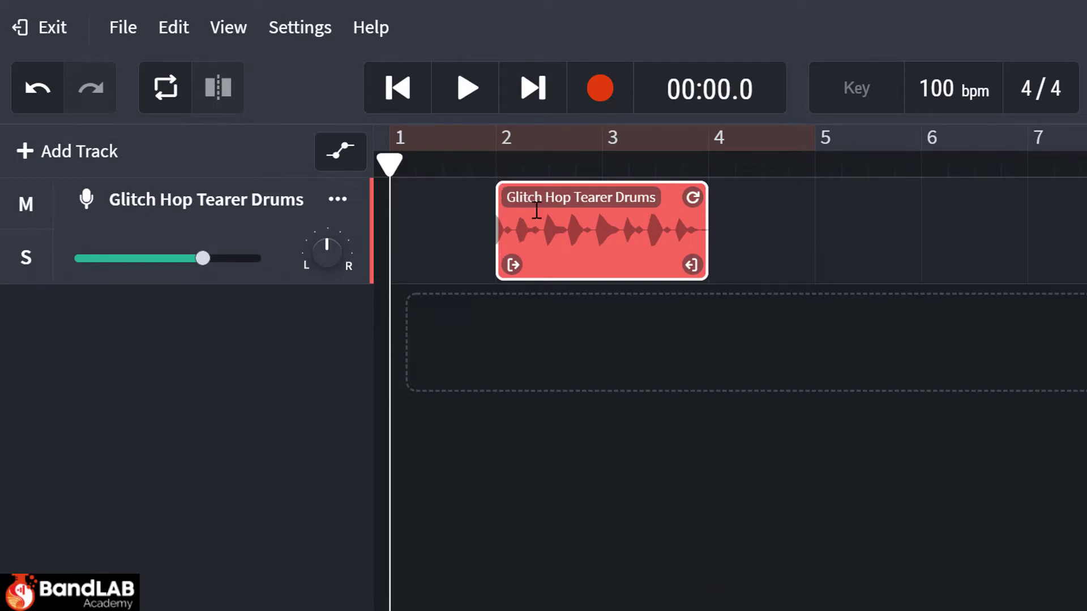
- Move the Glitch Hop Tearer Drums clip back to start at bar 1, and filter the pack's loops by the Bass instrument
drag(540, 223, 437, 251)
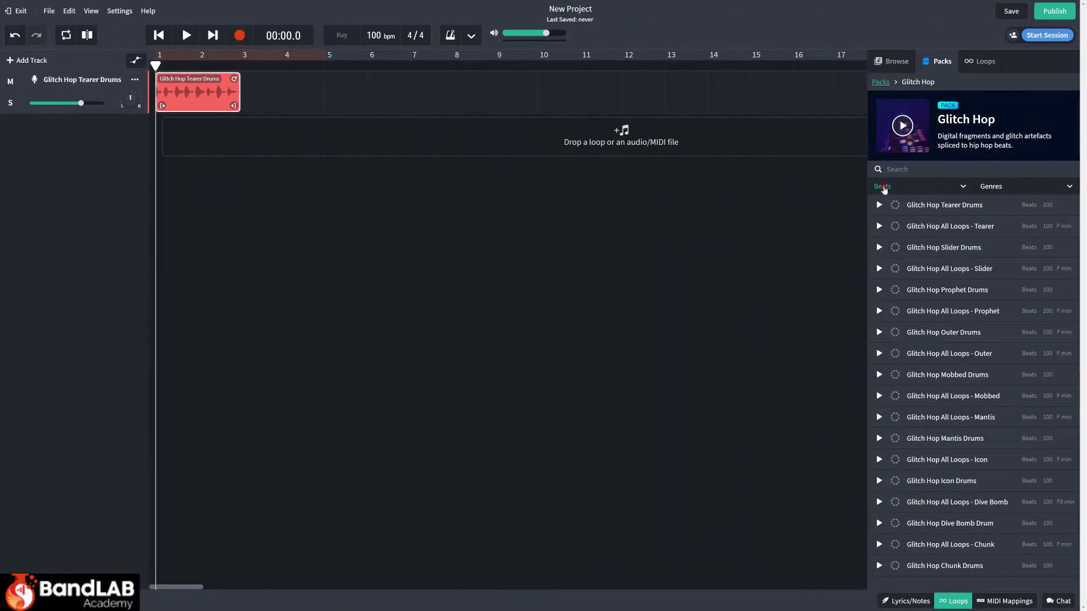
click(883, 188)
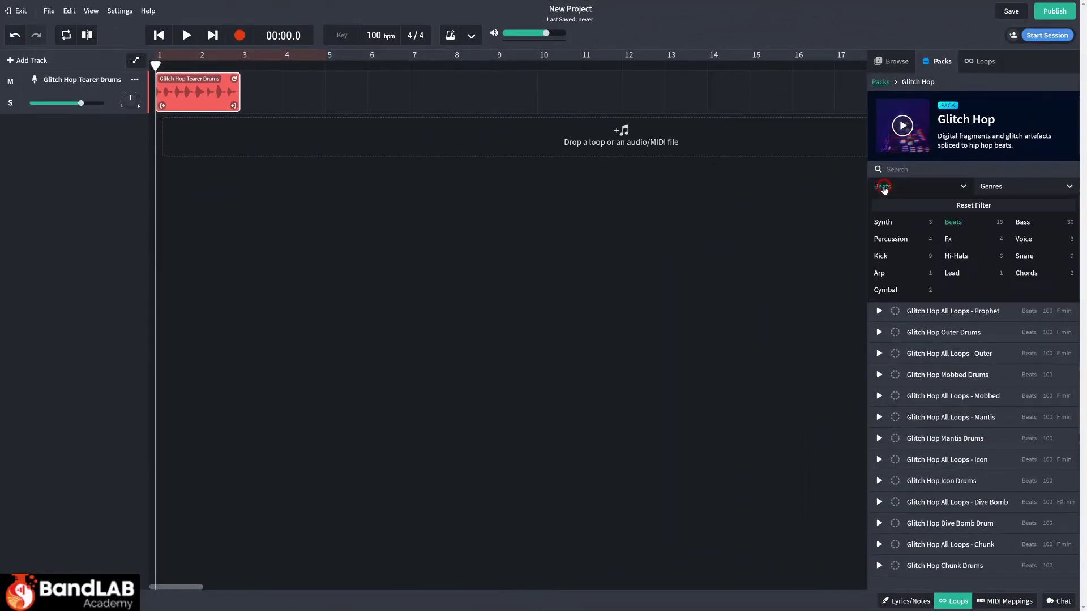
click(1022, 222)
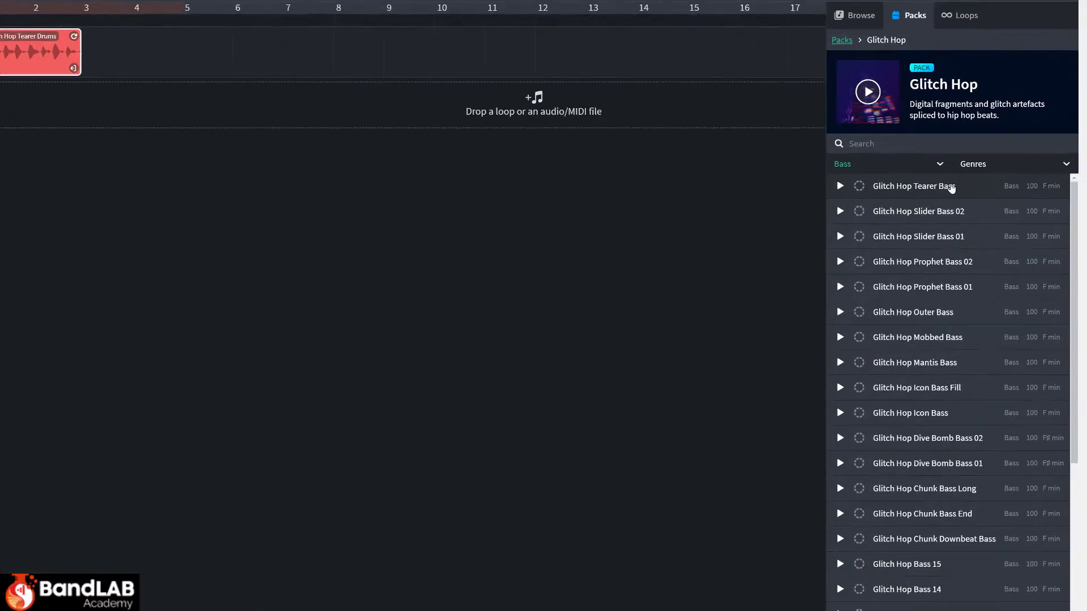
- Audition the Glitch Hop Tearer Bass, Outer Bass and Mobbed Bass loops, and stop the preview
click(972, 205)
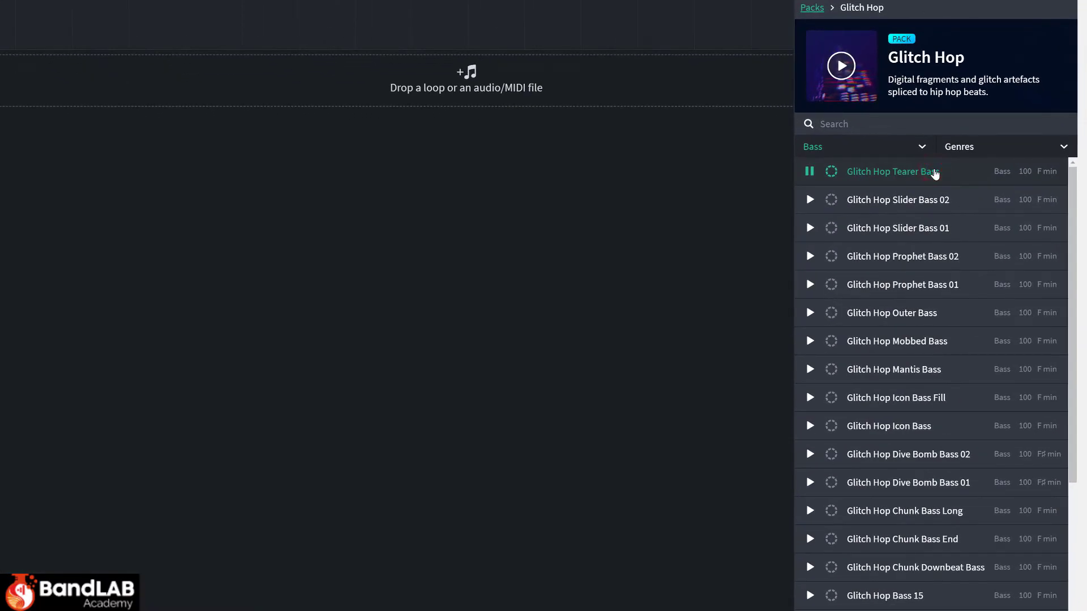
click(931, 313)
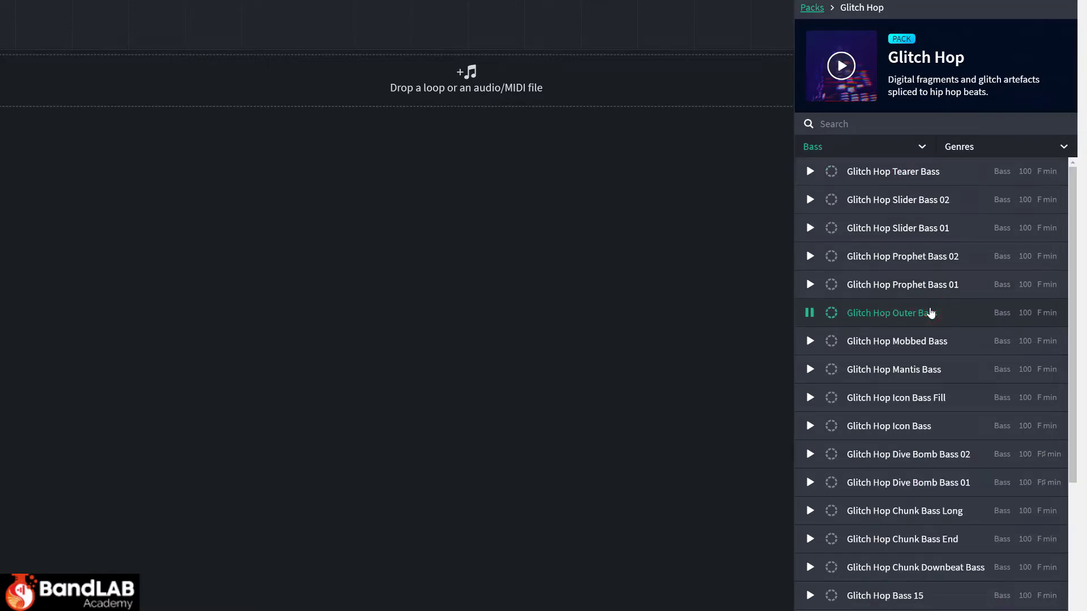
click(918, 343)
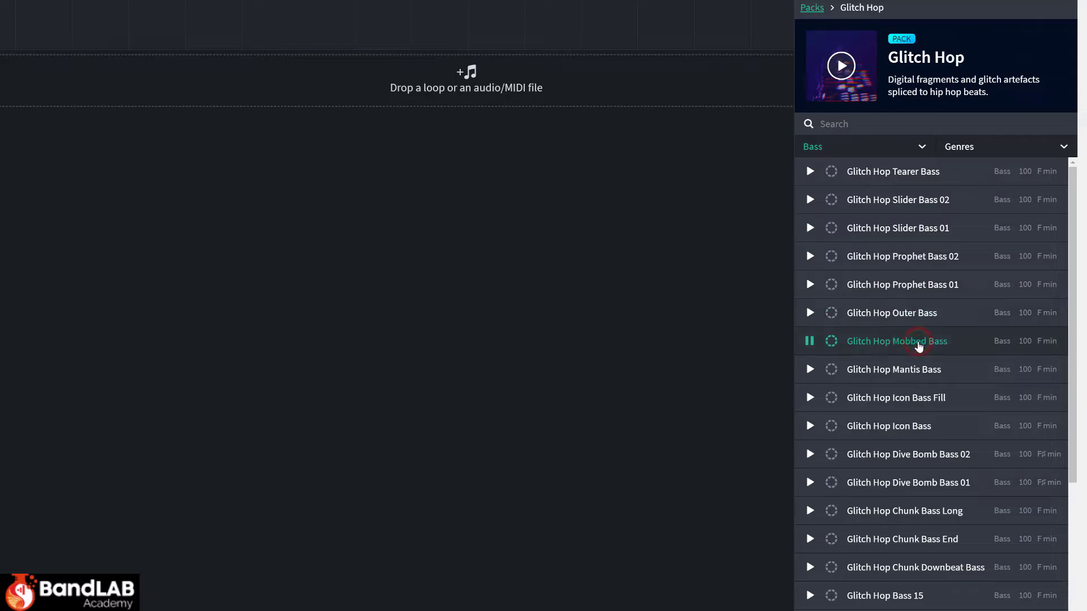
click(810, 342)
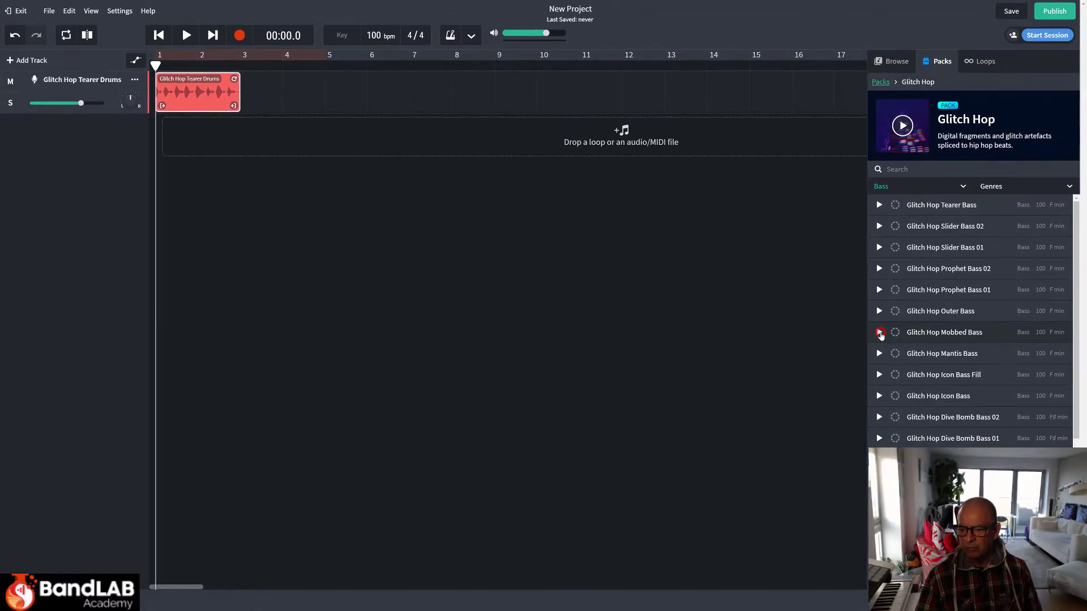
- Add the Glitch Hop Mobbed Bass loop as a new track starting at bar 1, and play the arrangement from the beginning
drag(943, 336, 202, 148)
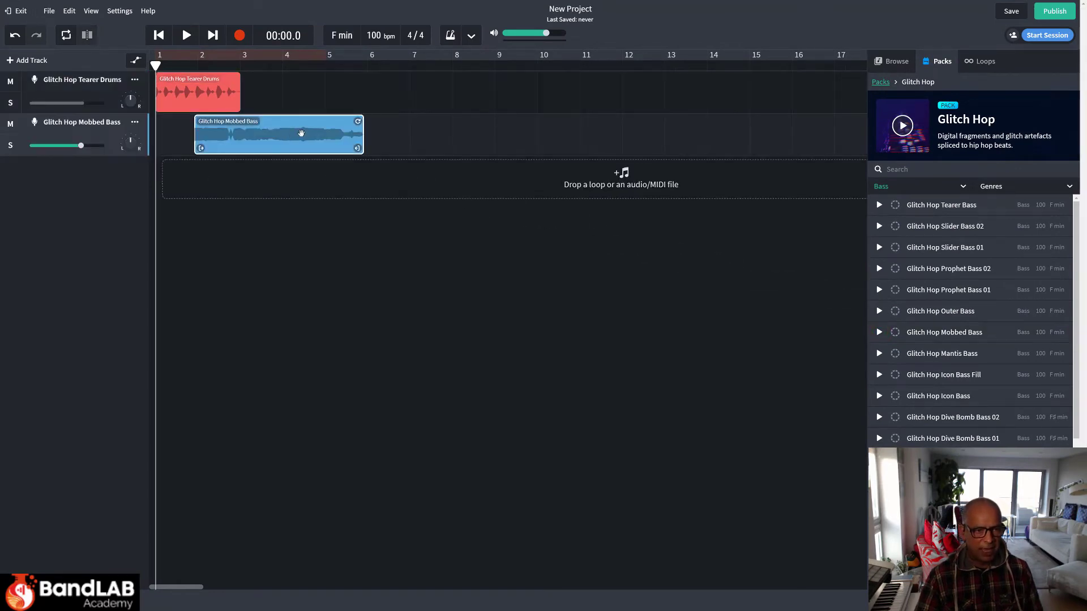
drag(312, 132, 266, 132)
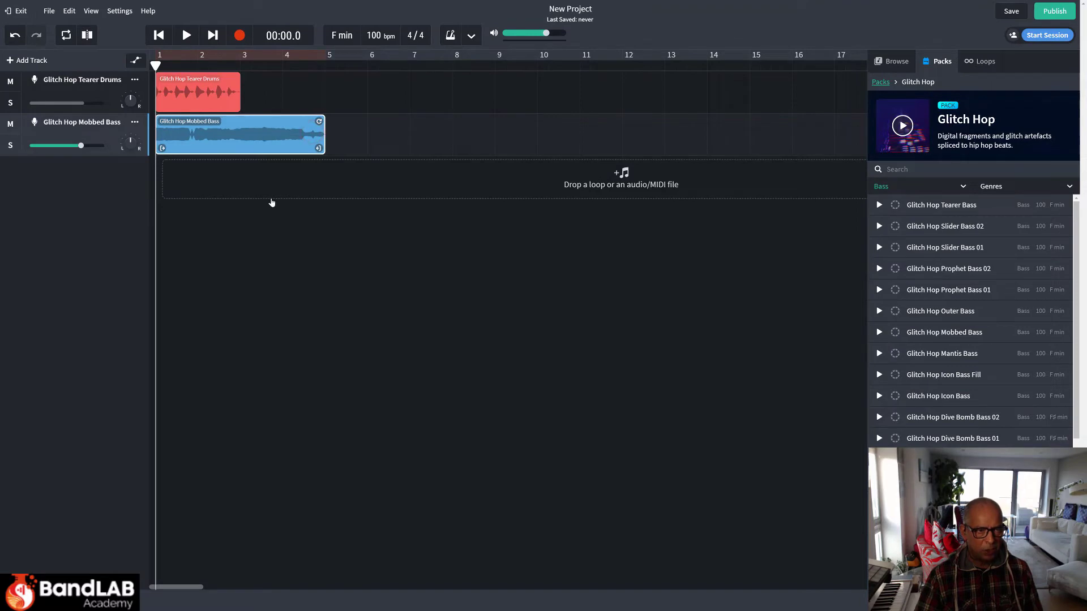
click(161, 33)
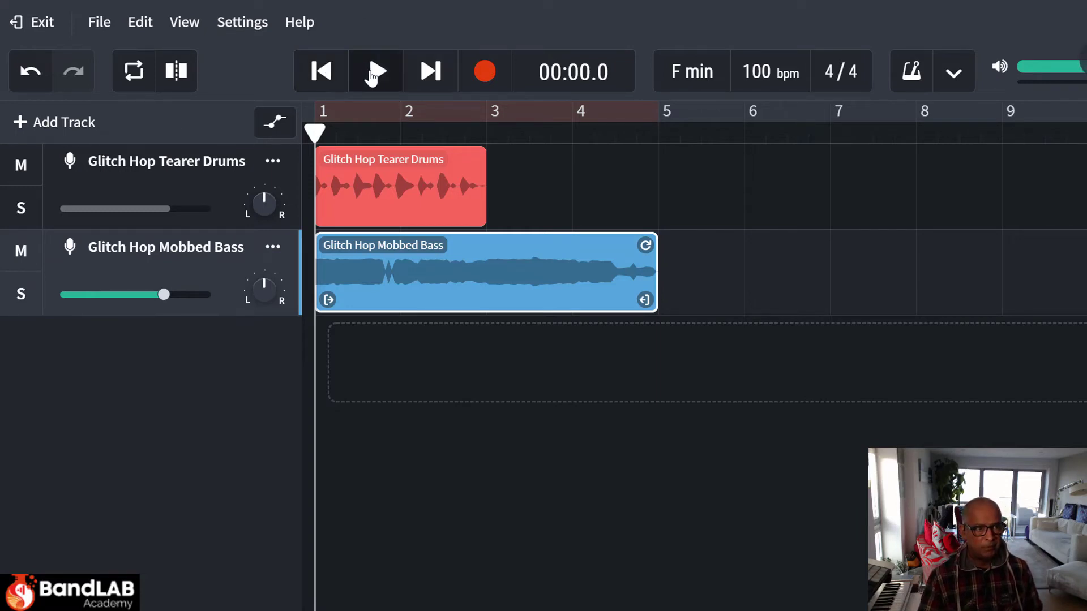
click(372, 72)
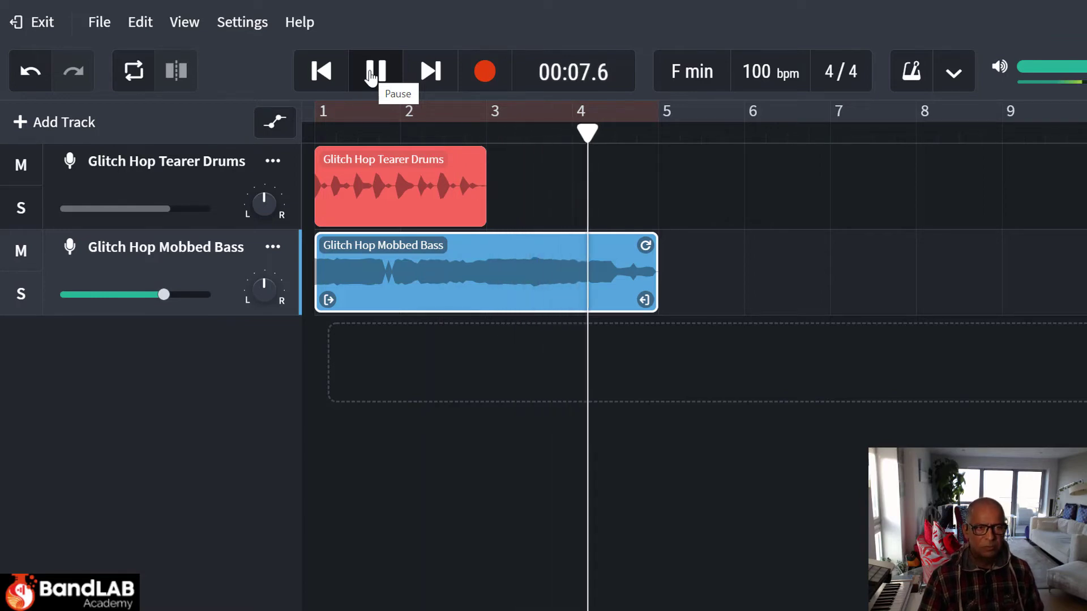
click(371, 77)
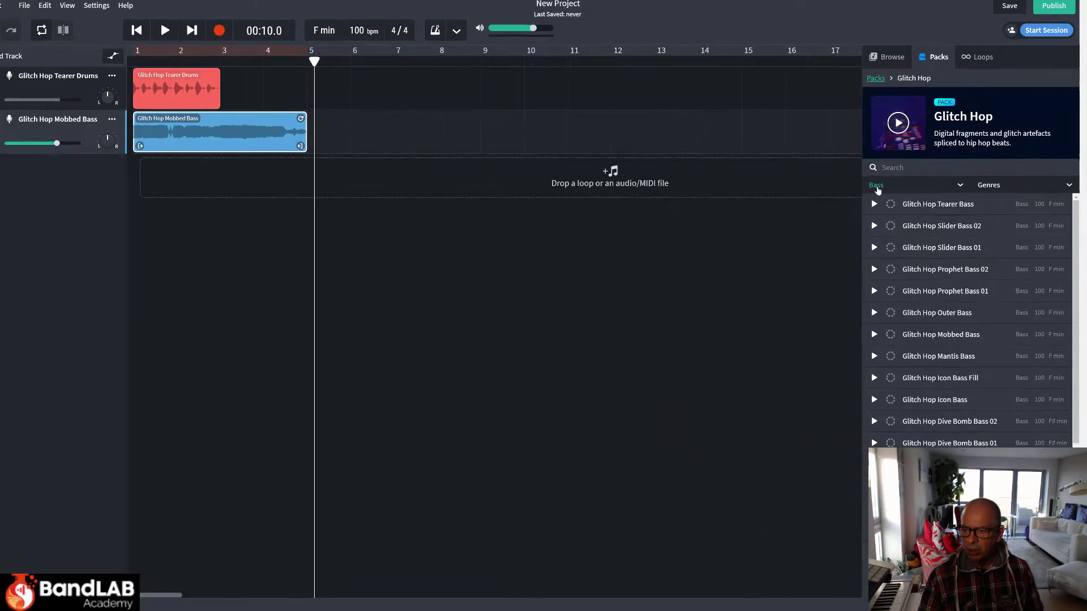
- Filter the pack's loops by Synth, audition Glitch Hop Tearer Reese and Tearer Growl, and stop the preview
click(877, 189)
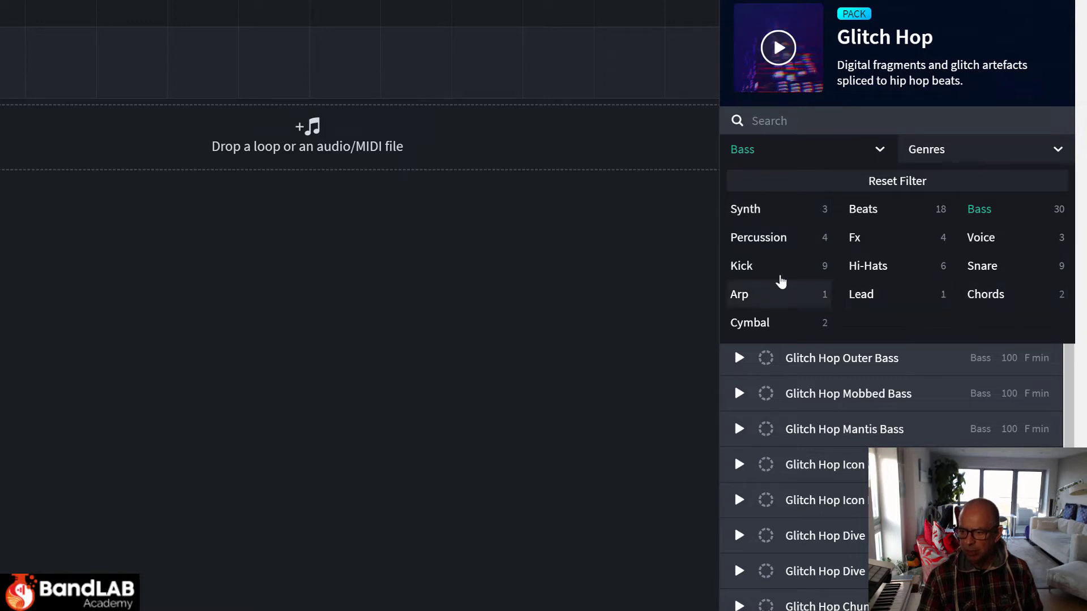
click(747, 210)
click(802, 183)
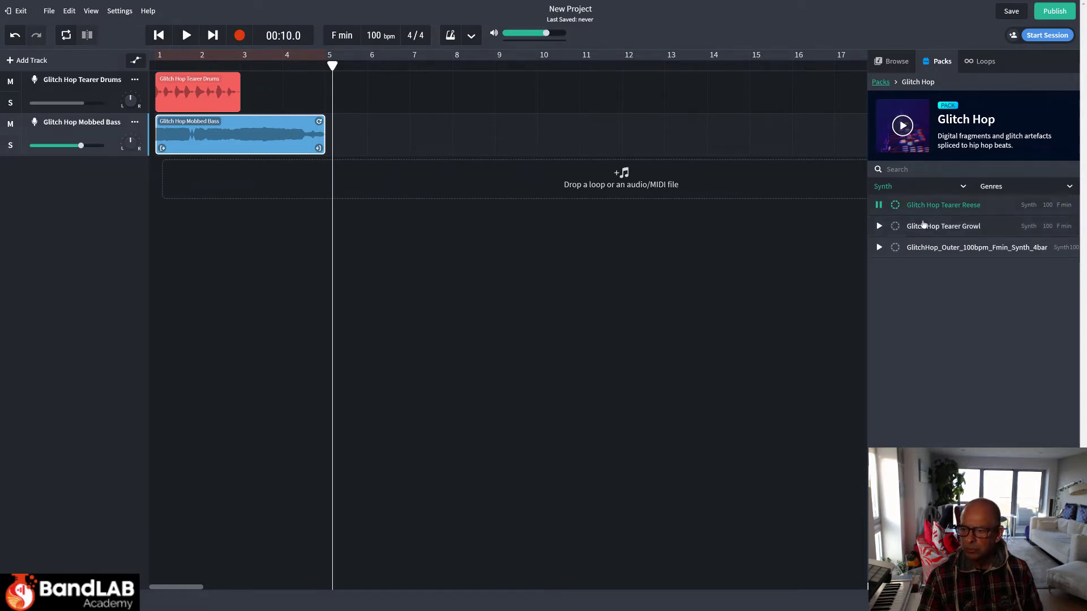
click(924, 226)
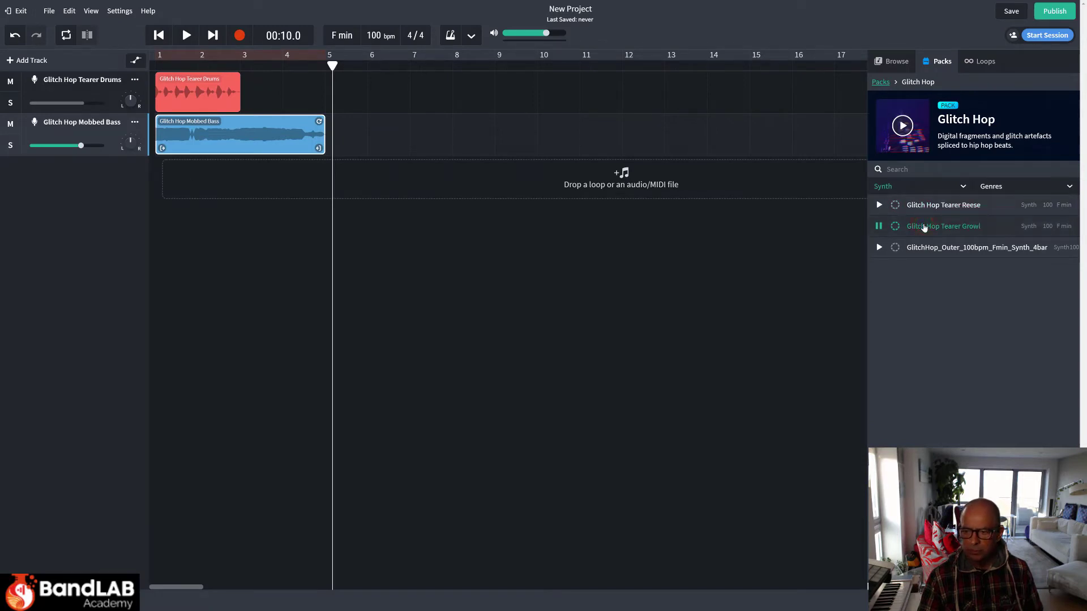
click(923, 227)
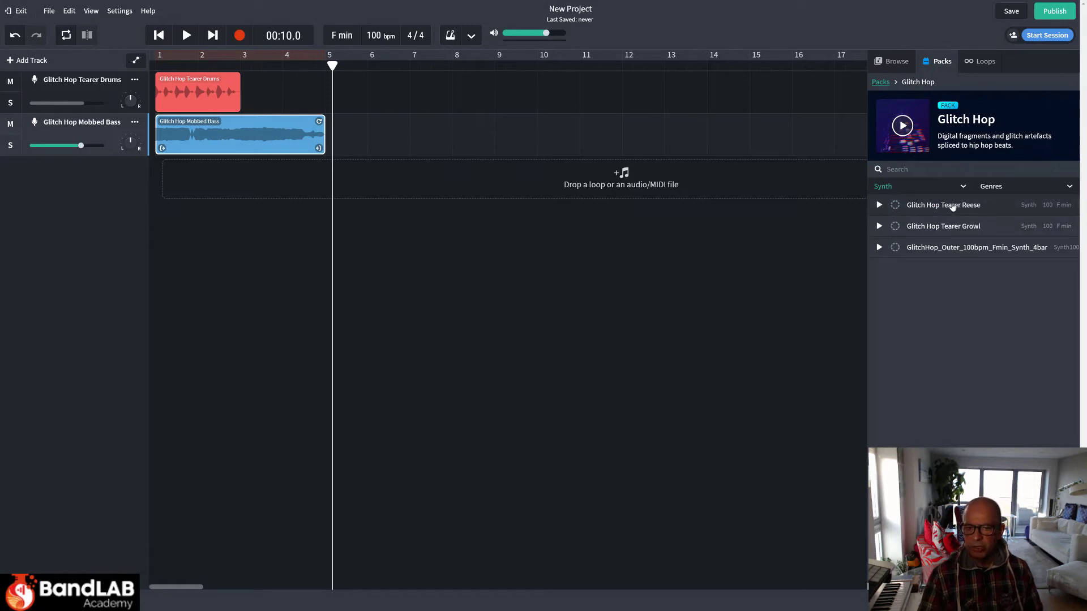
- Add the Glitch Hop Tearer Reese loop as a new track starting at bar 1, and play the three tracks from the beginning
drag(953, 208, 184, 180)
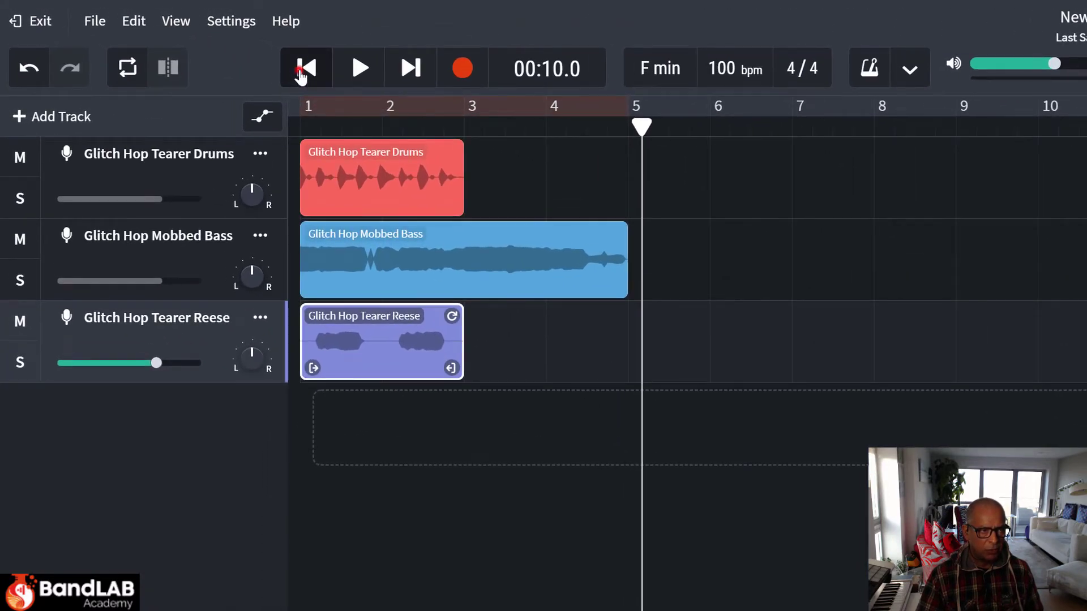
click(301, 71)
click(359, 68)
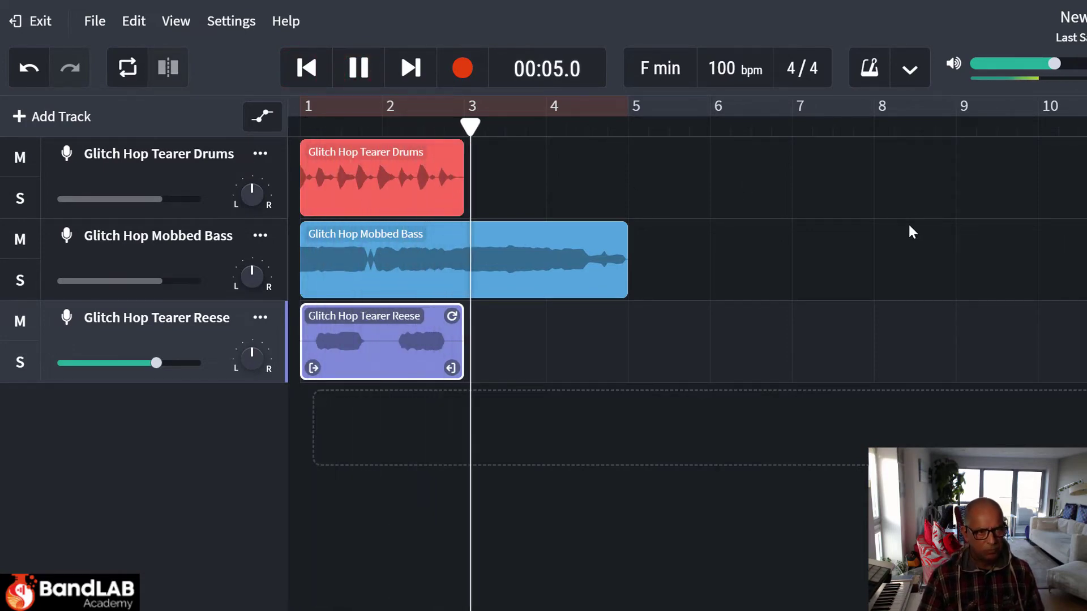
click(356, 68)
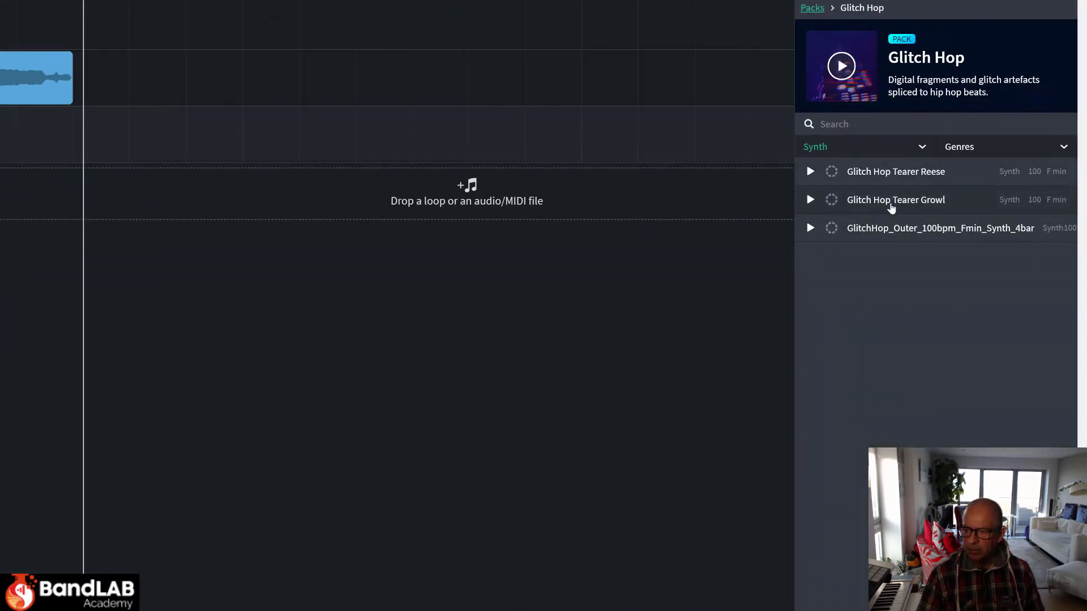
- Add the Glitch Hop Tearer Growl loop as a new track starting at bar 3, and place the playhead at bar 3
drag(891, 208, 0, 189)
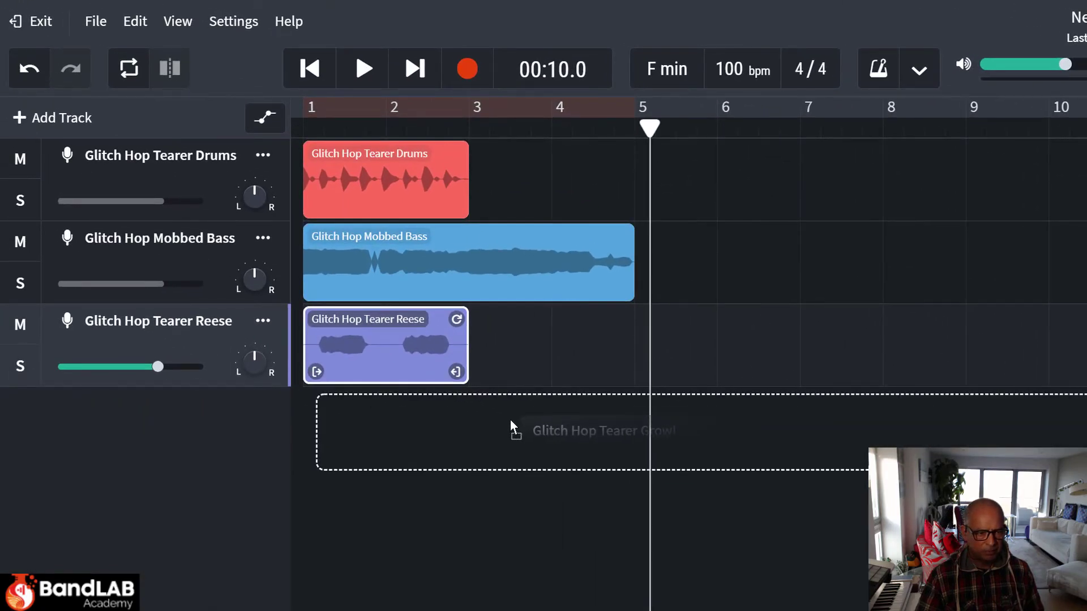
mouse_move(511, 426)
mouse_down()
mouse_move(550, 439)
mouse_move(548, 460)
mouse_move(354, 439)
mouse_move(507, 444)
mouse_up()
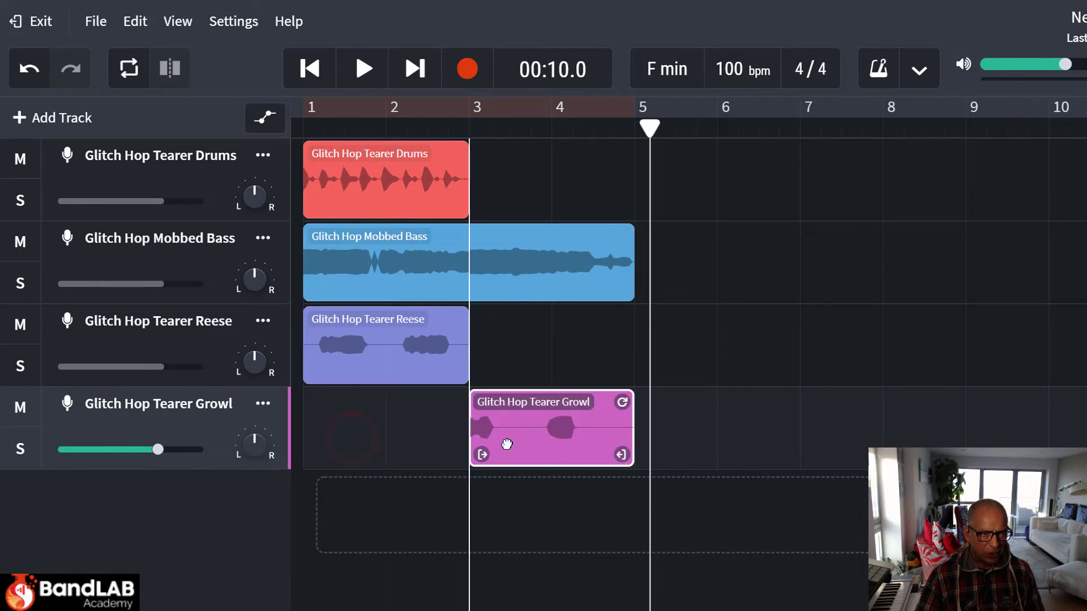
click(469, 129)
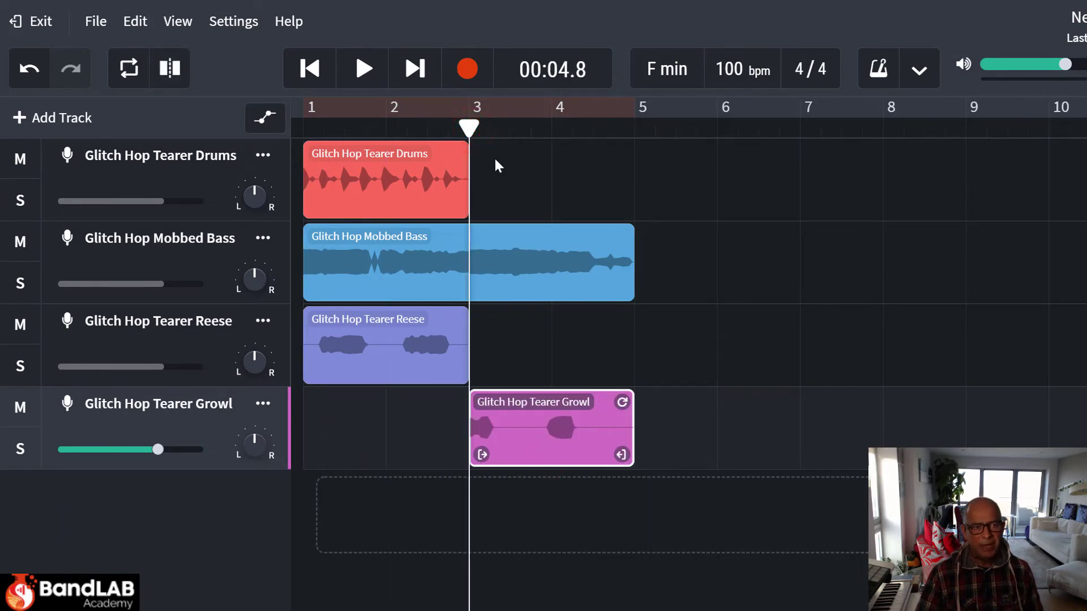
- Repeat the Glitch Hop Tearer Drums clip by extending its loop to the start of bar 5
click(445, 173)
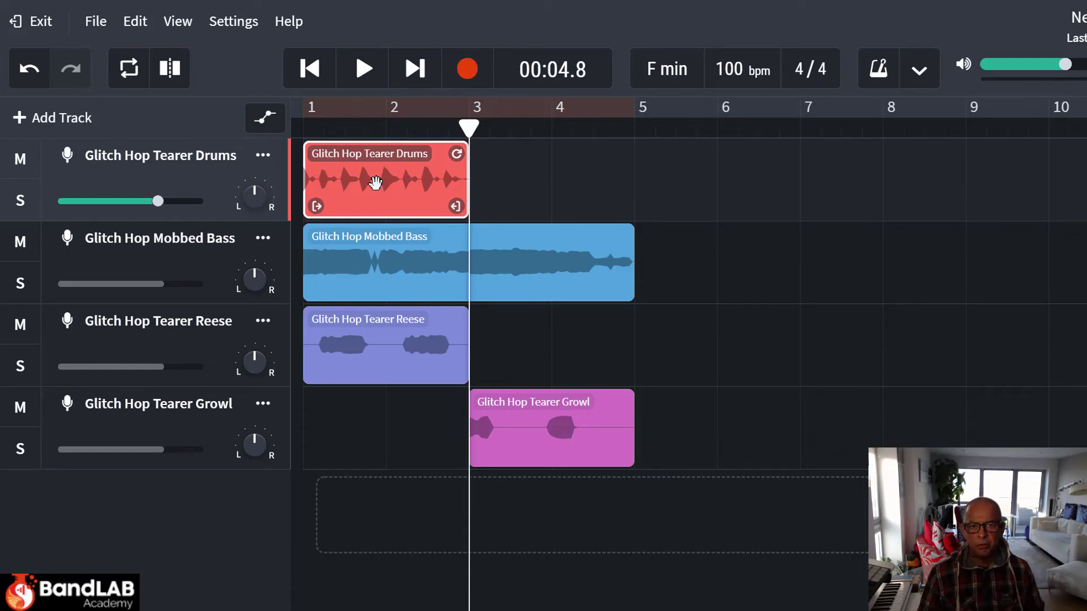
click(640, 131)
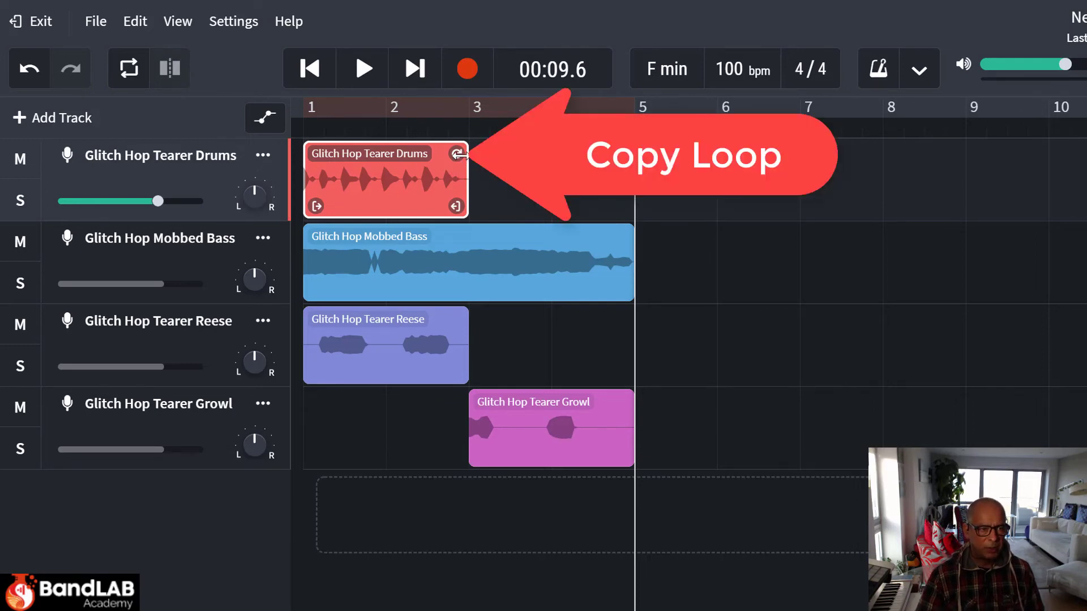
drag(469, 155, 604, 151)
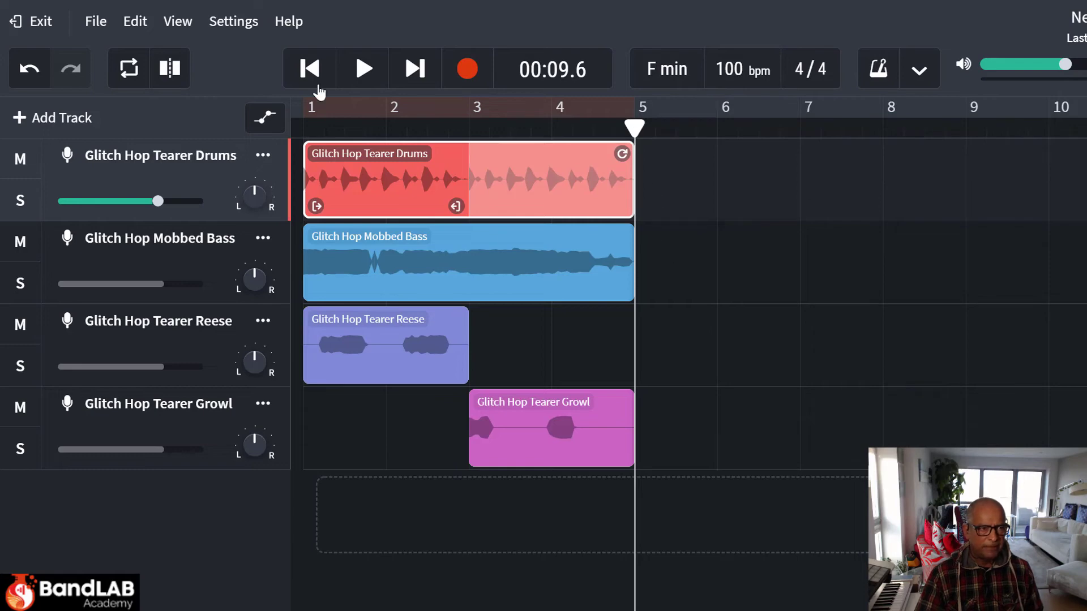
- Turn on cycle playback for bars 1 to 5 and play the arrangement from the beginning
click(312, 70)
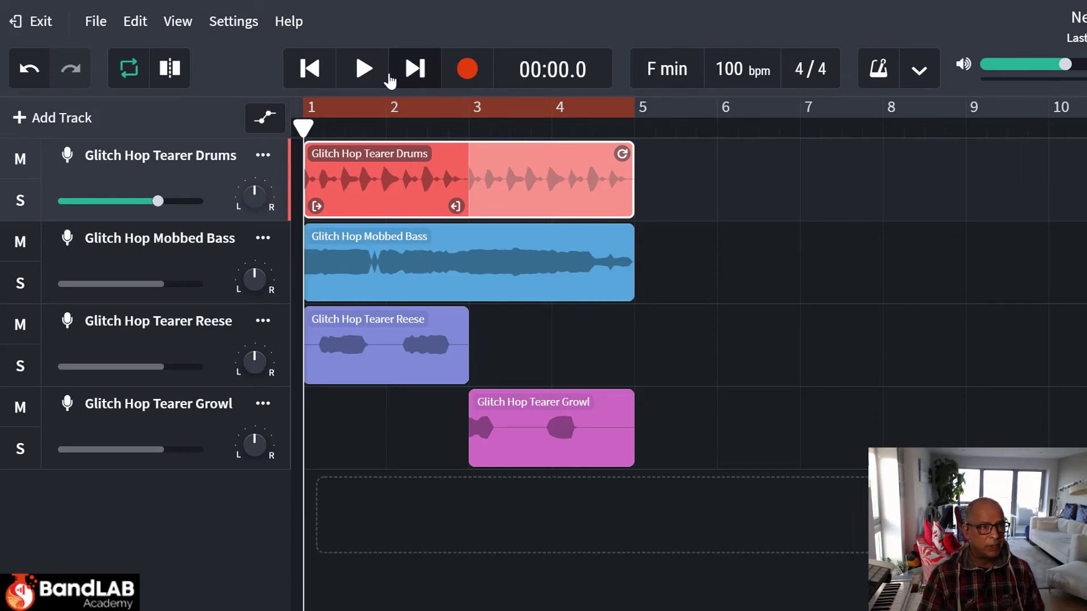
click(365, 71)
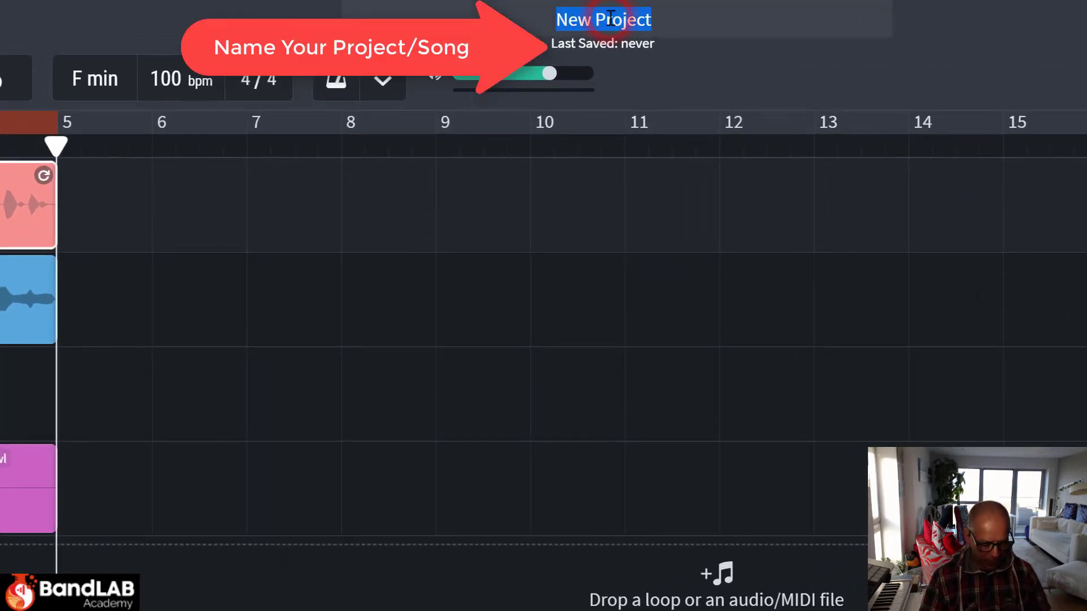
- Name the project "Glitch 4 Bars" and save it
text(Gli)
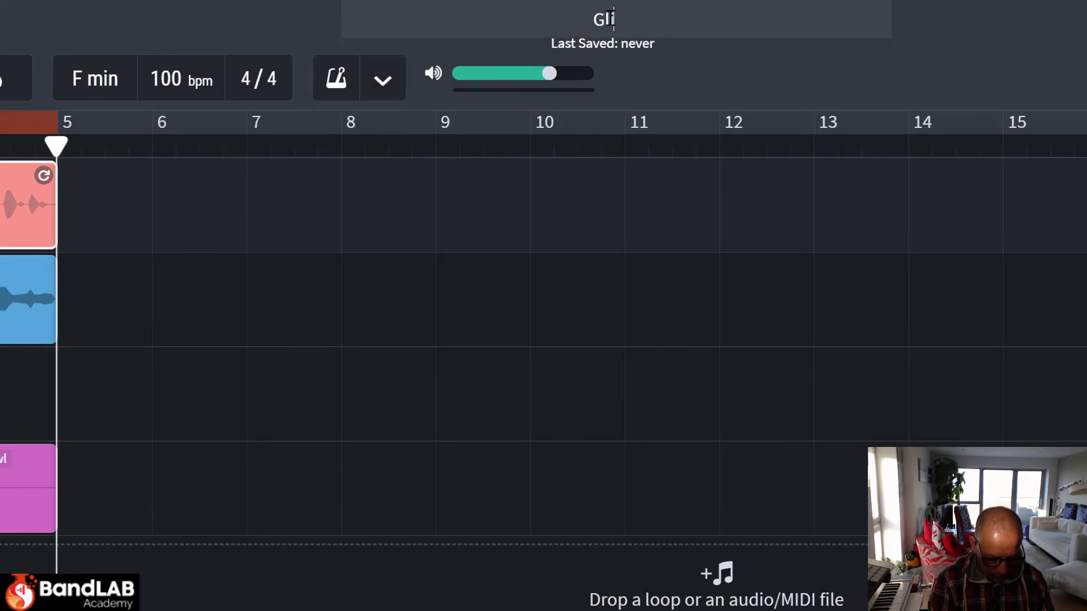
text(tch 4 Bars)
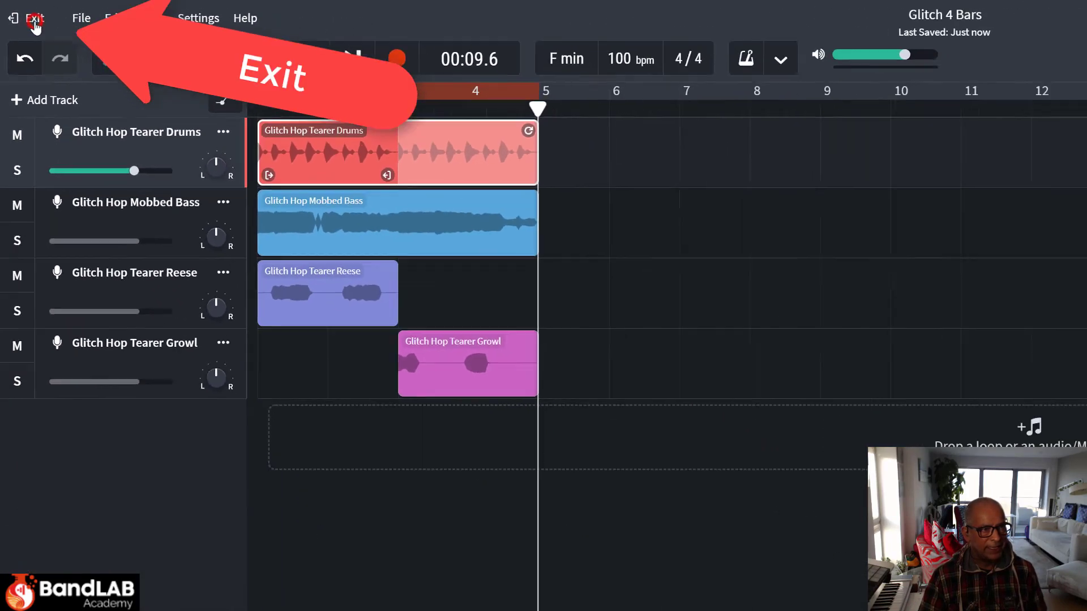
- Exit the editor, find the Glitch 4 Bars project in the Library, and reopen it in the Mix Editor
click(34, 19)
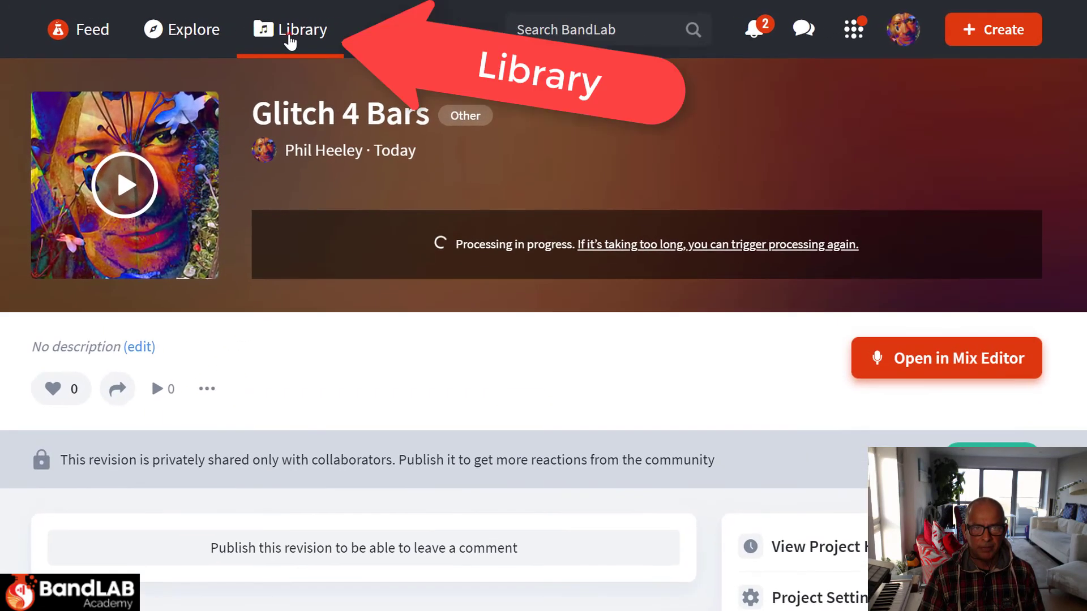
click(288, 36)
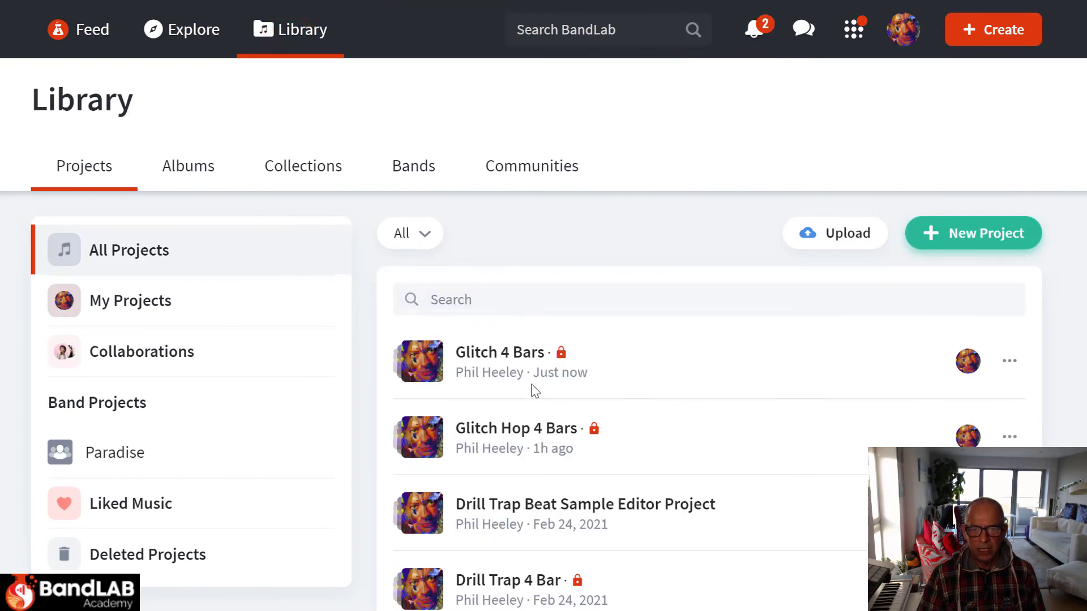
mouse_move(502, 374)
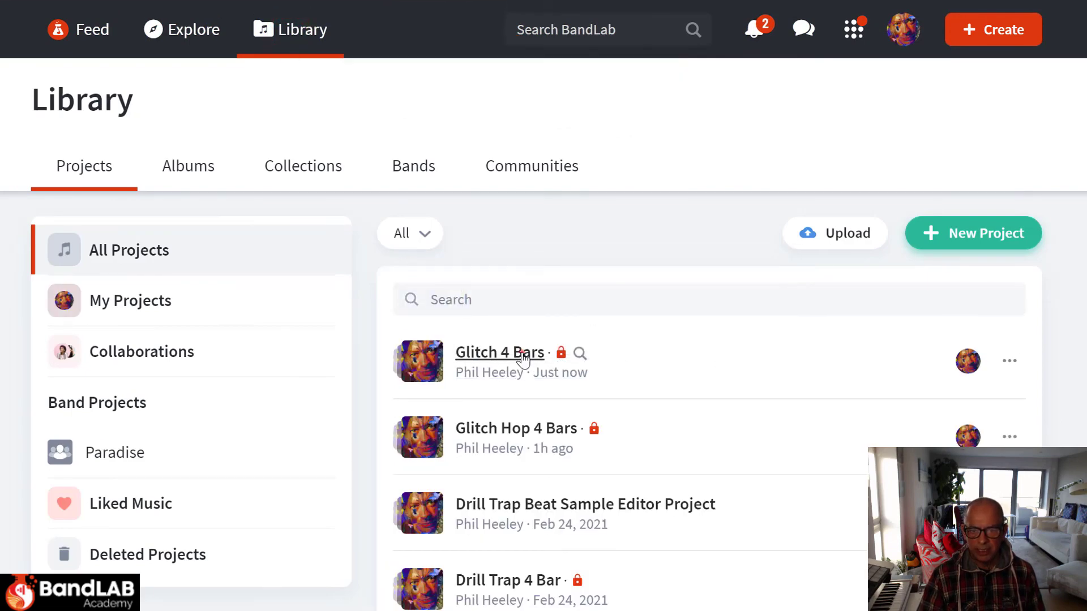
click(522, 357)
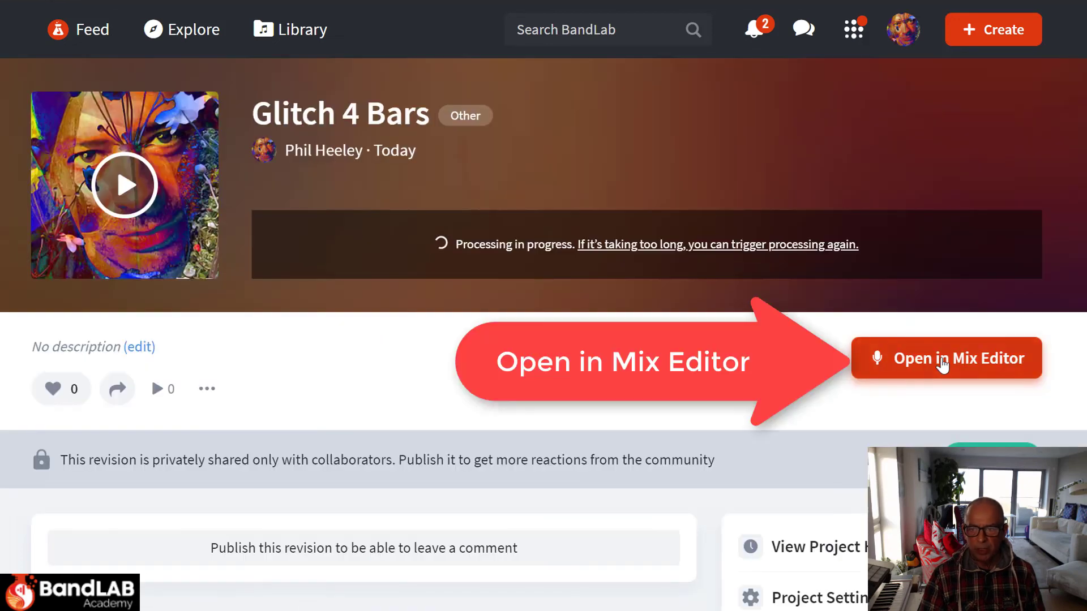
click(942, 363)
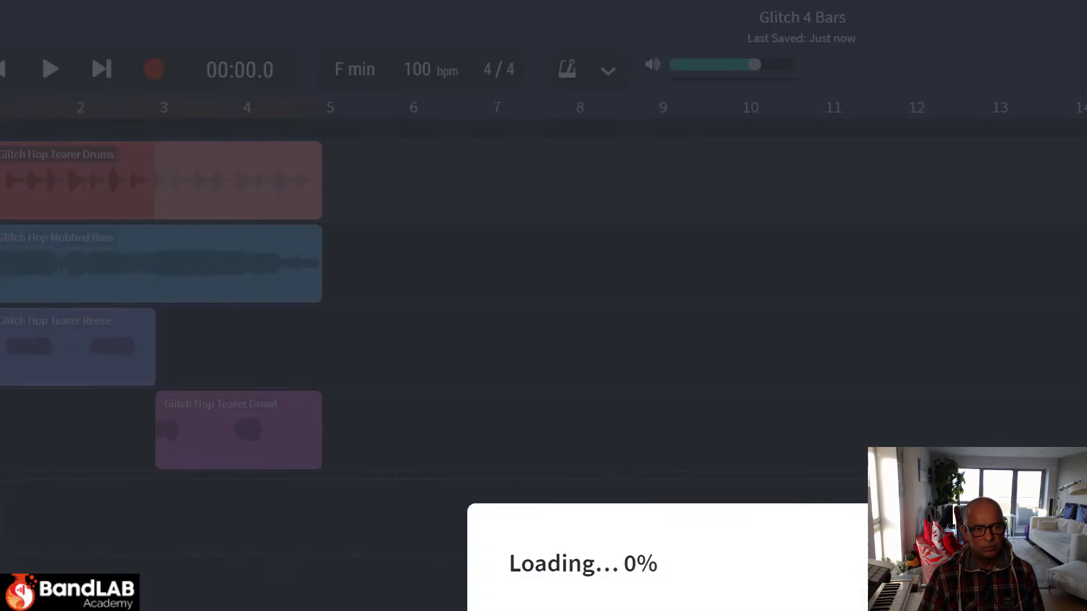